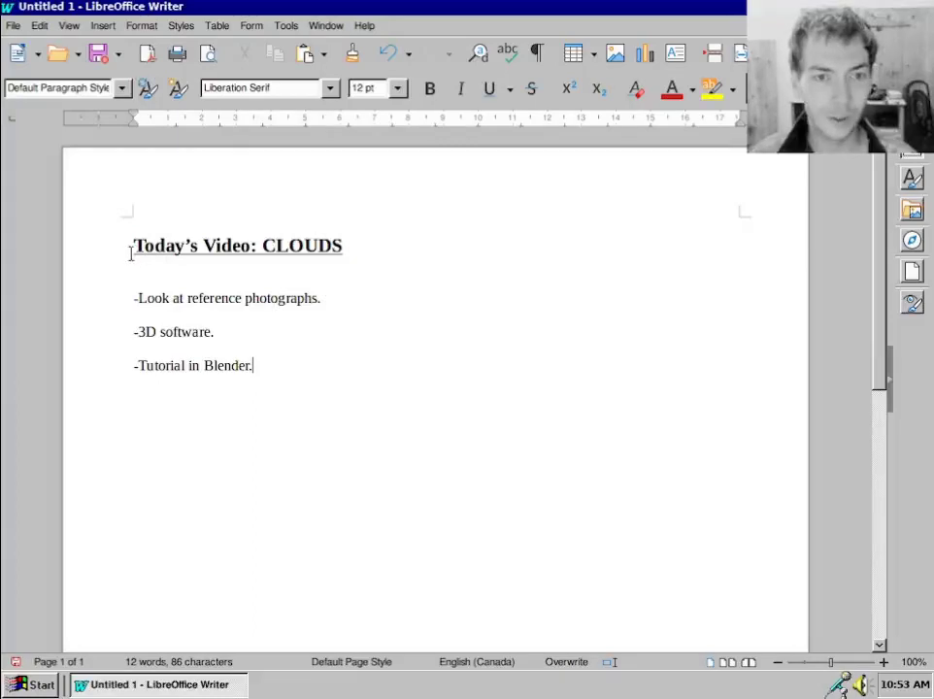
Review the "Today's Video: CLOUDS" title and the reference photographs item in the outline document
drag(134, 250, 388, 249)
key(Right)
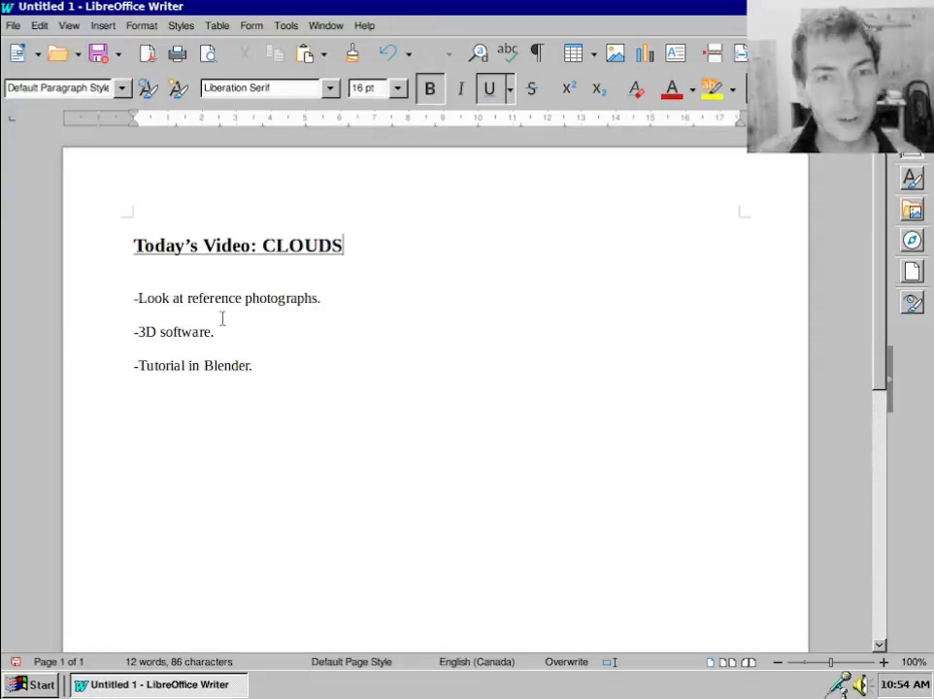
drag(138, 302, 321, 301)
click(314, 428)
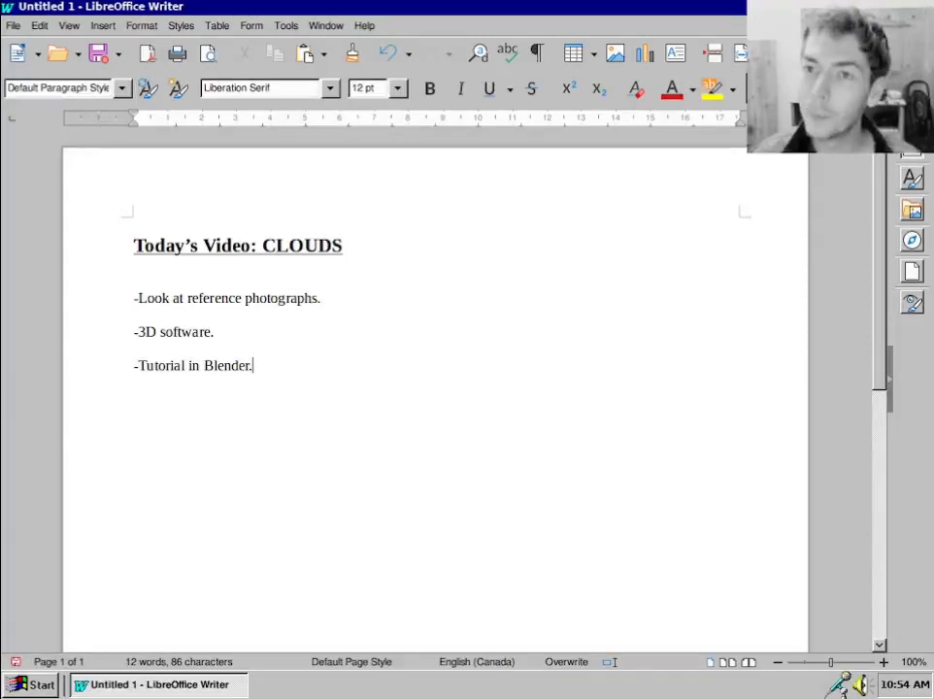
Minimize the document, move the desktop's Clouds folder beside the Internet Explorer icon, and open it
click(890, 7)
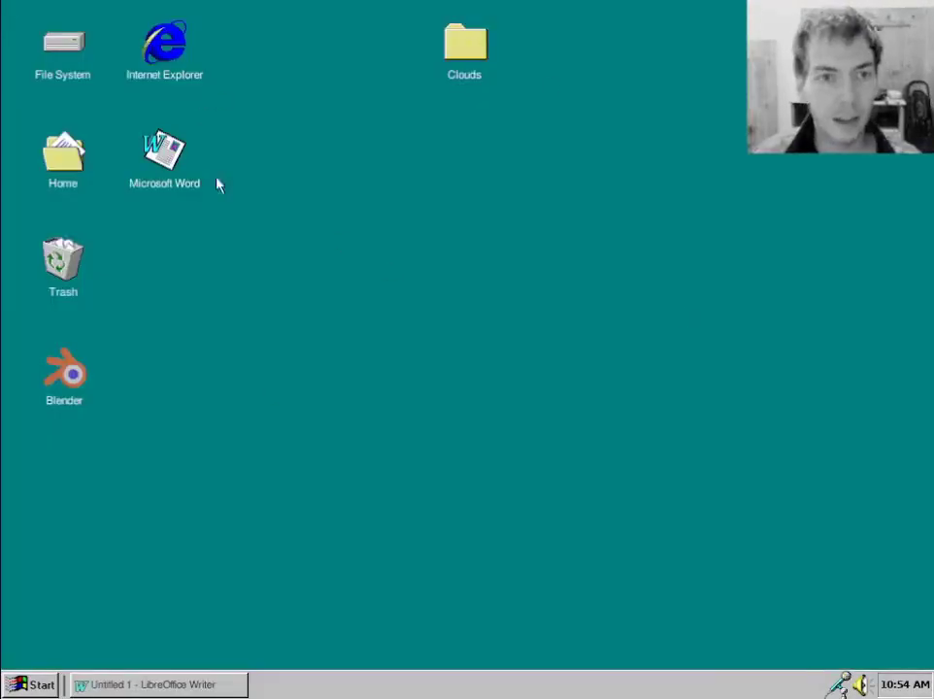
drag(469, 60, 264, 56)
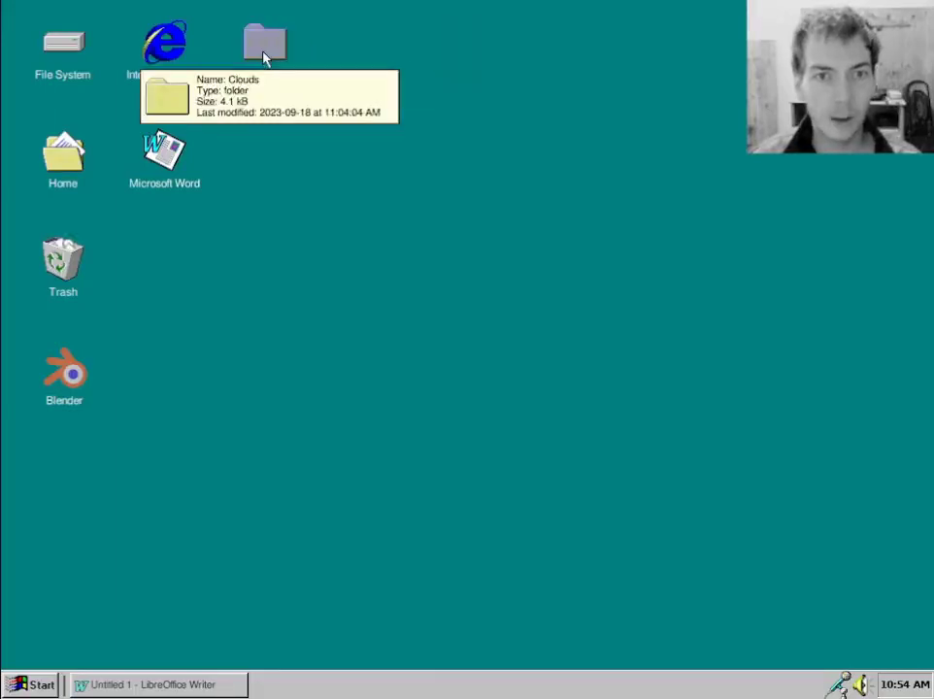
double_click(264, 55)
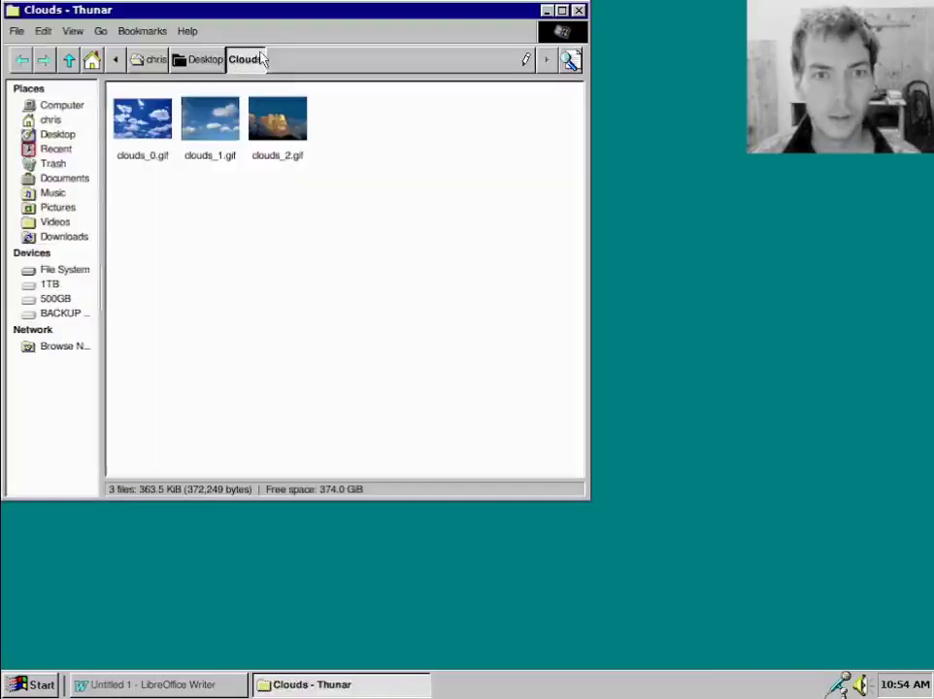
View clouds_0.gif, clouds_1.gif and clouds_2.gif in turn, and close the image viewer and the Clouds folder
double_click(156, 126)
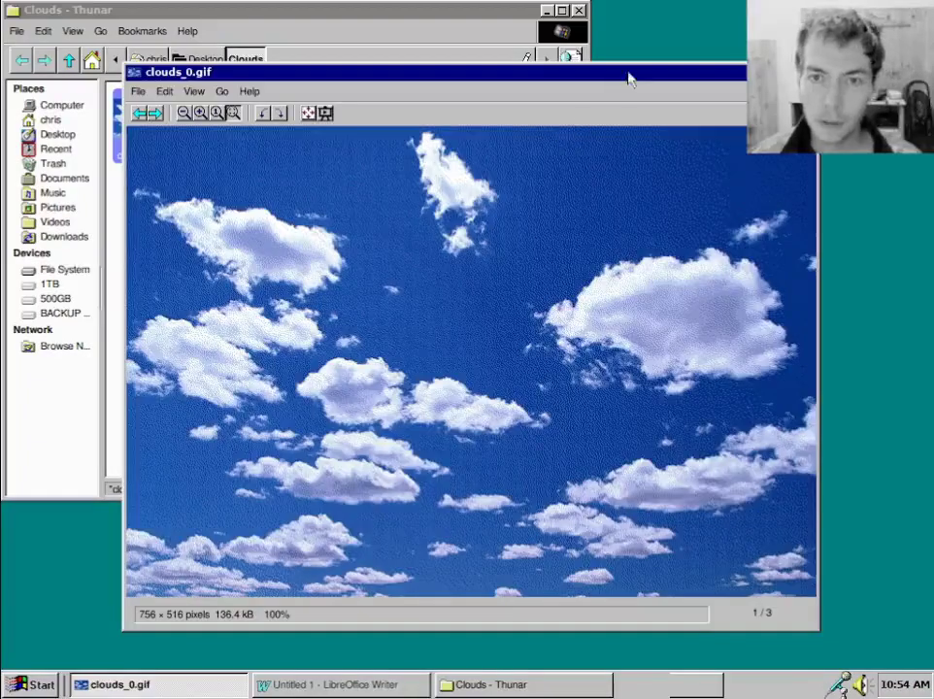
drag(629, 79, 586, 70)
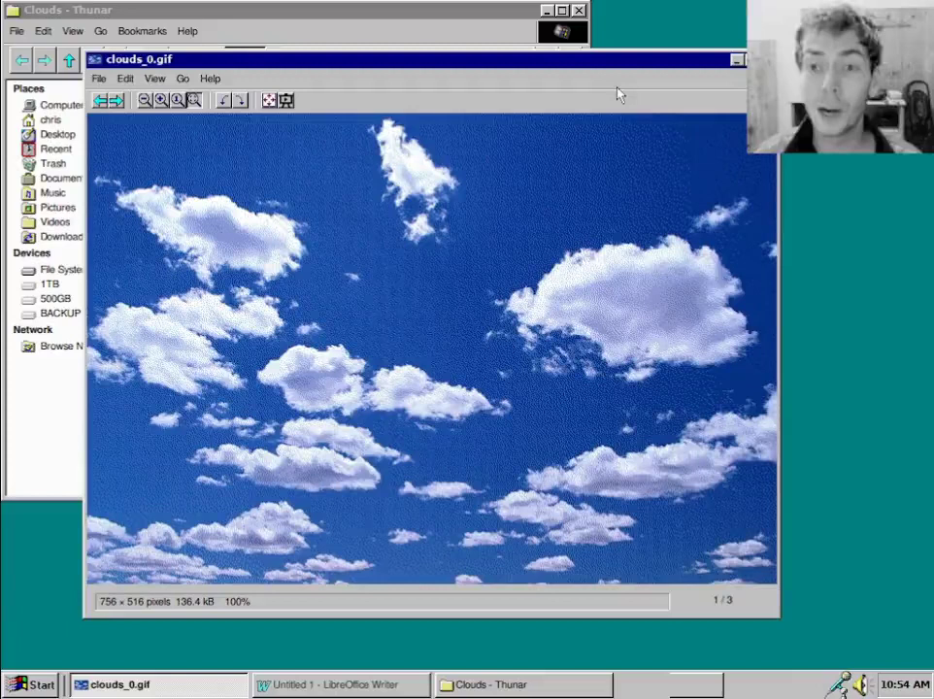
drag(621, 64, 606, 52)
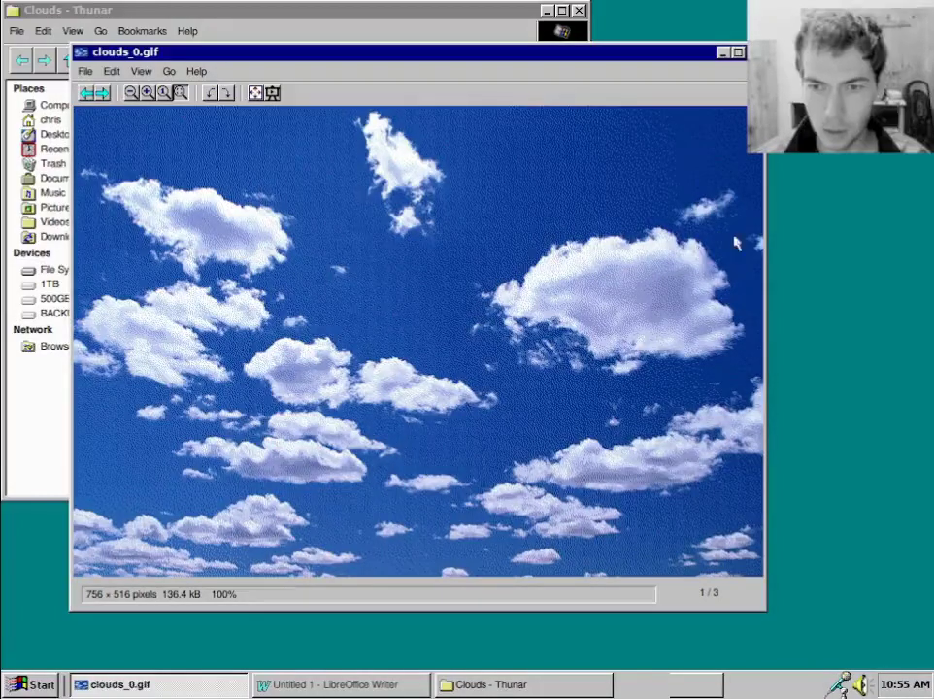
key(Right)
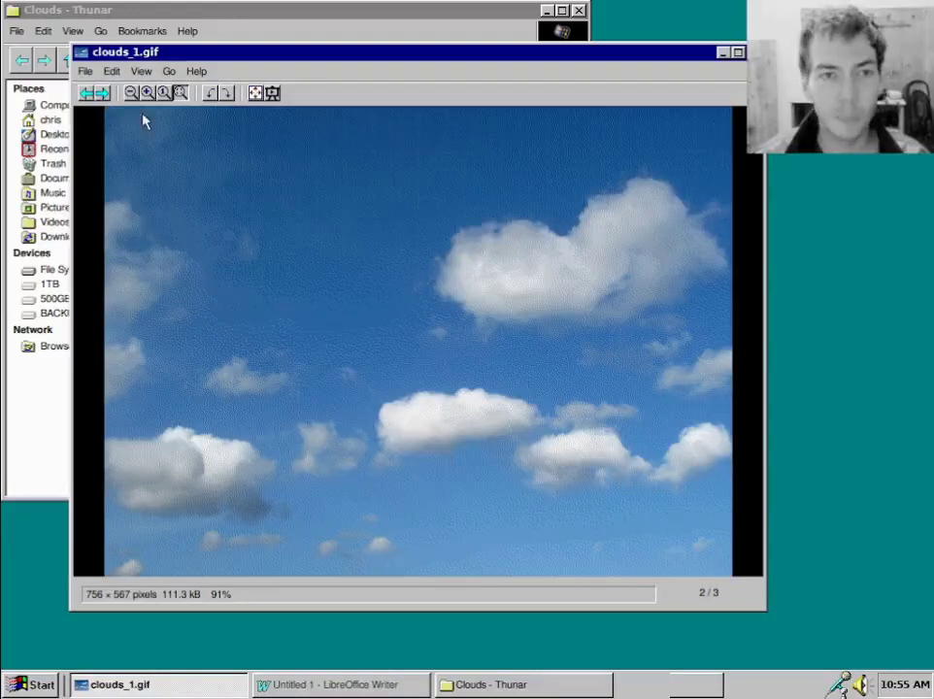
click(100, 94)
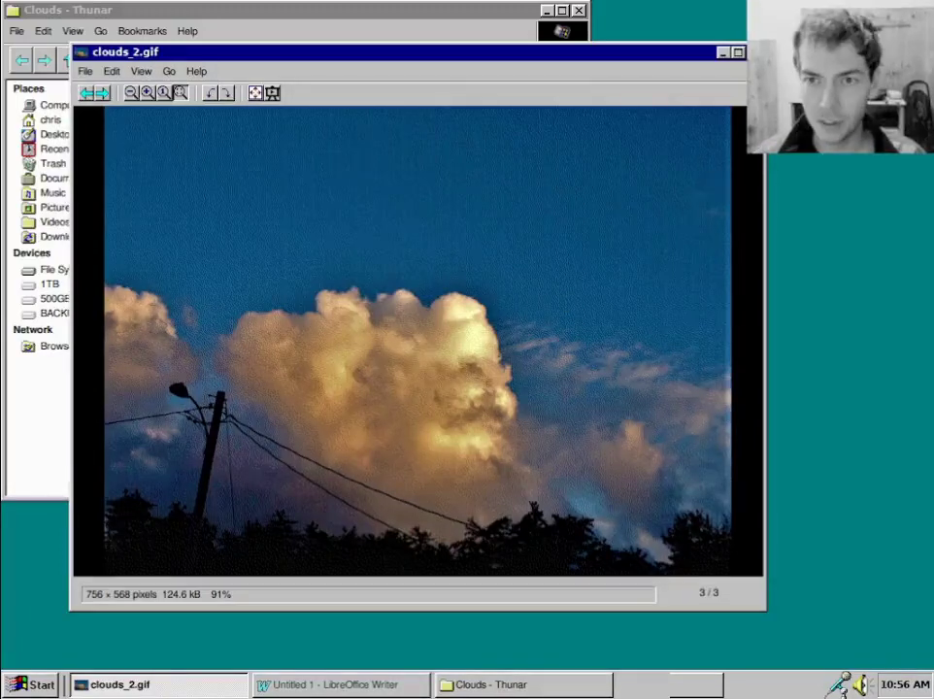
key(ctrl+q)
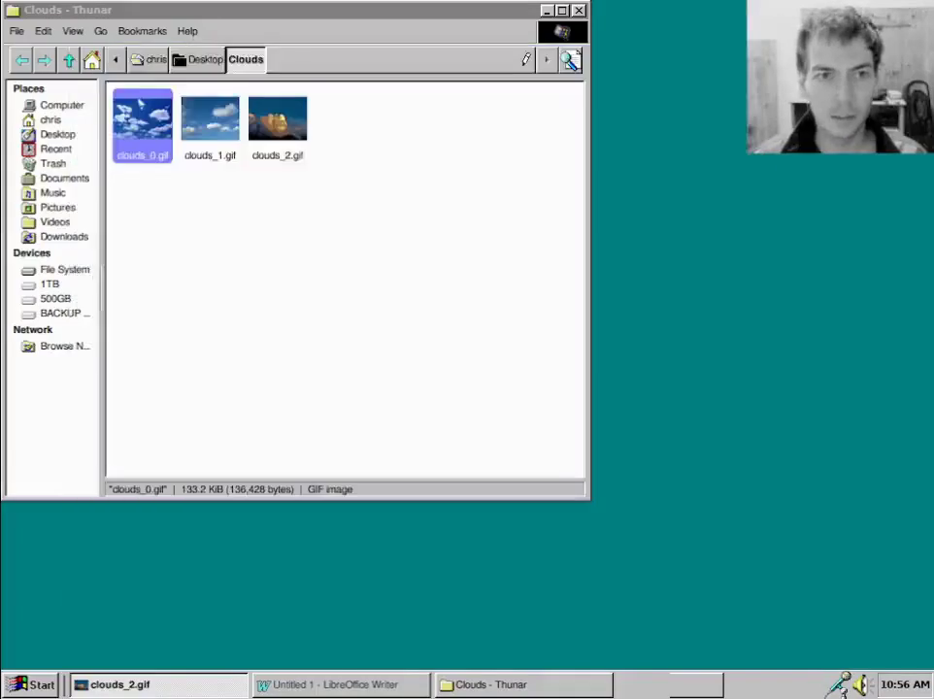
click(578, 11)
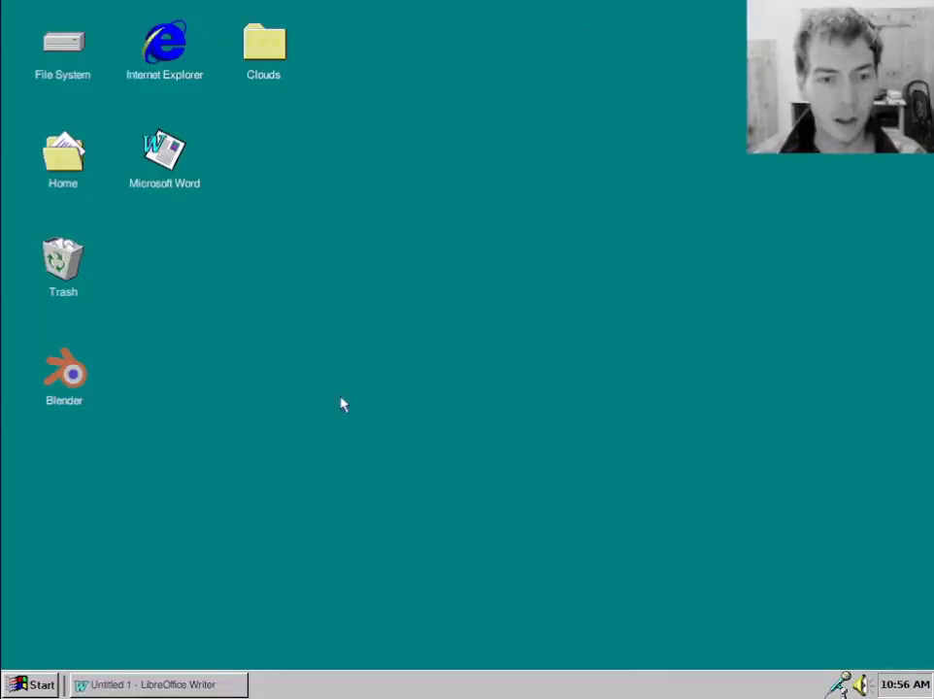
Switch back to LibreOffice Writer and review the "3D software" item in the outline
click(184, 685)
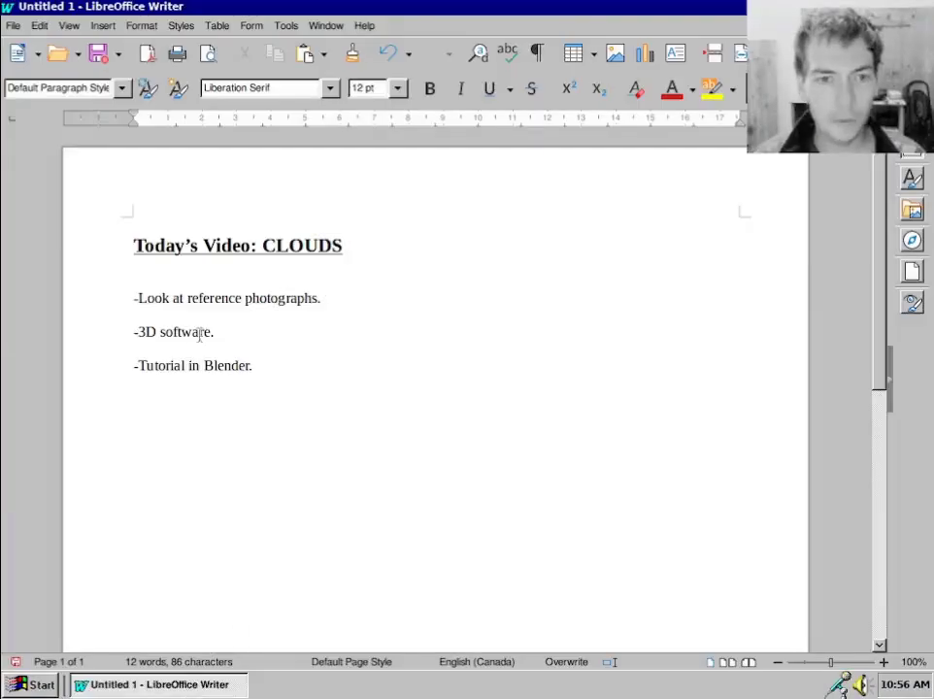
drag(137, 331, 215, 332)
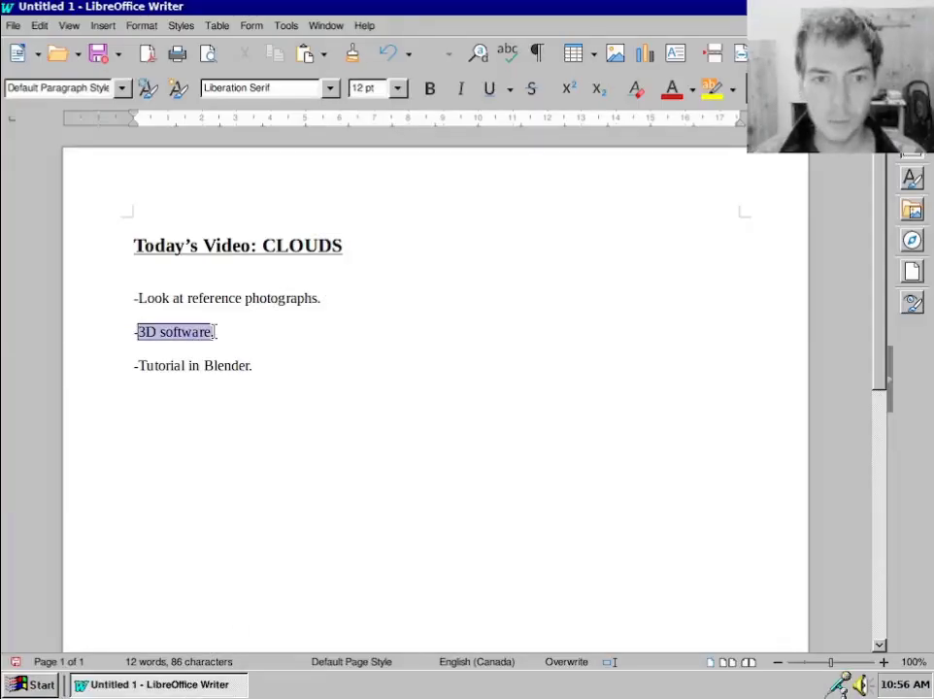
click(447, 388)
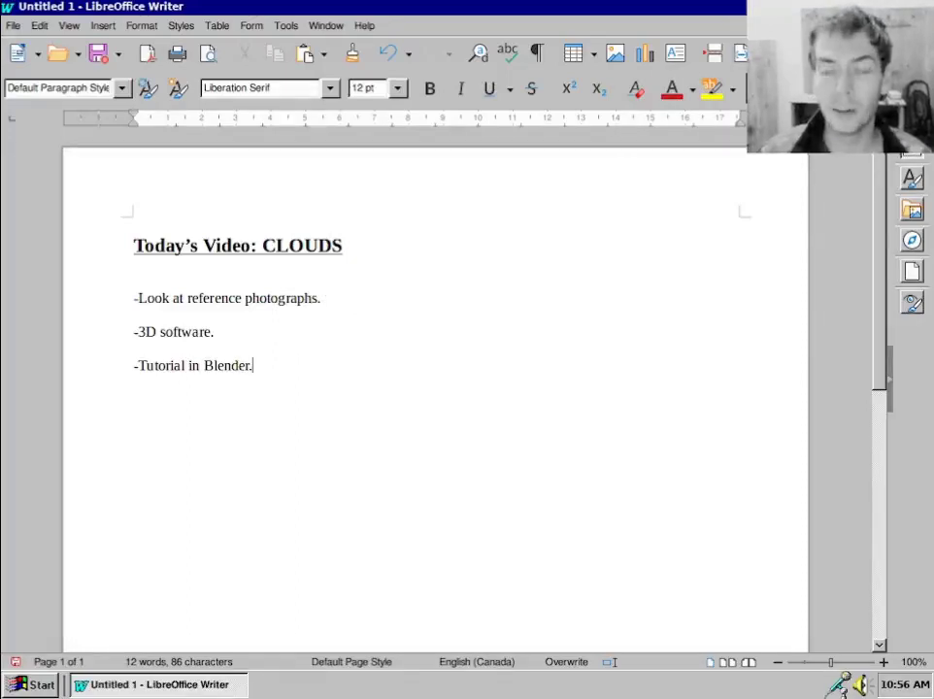
Return to the desktop, launch Blender, and dismiss its splash screen
key(super+d)
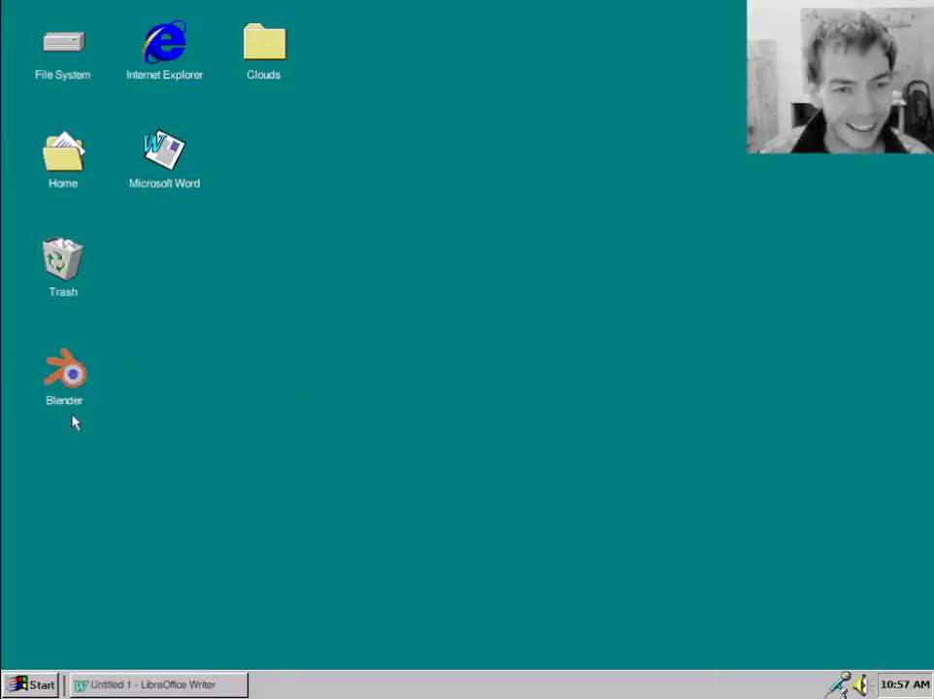
double_click(71, 383)
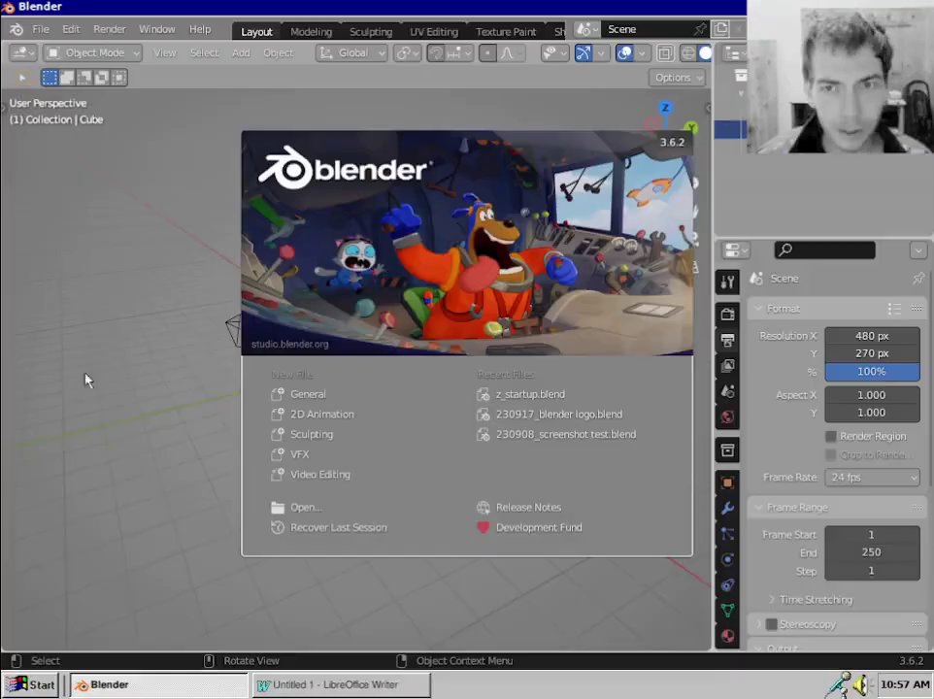
click(229, 371)
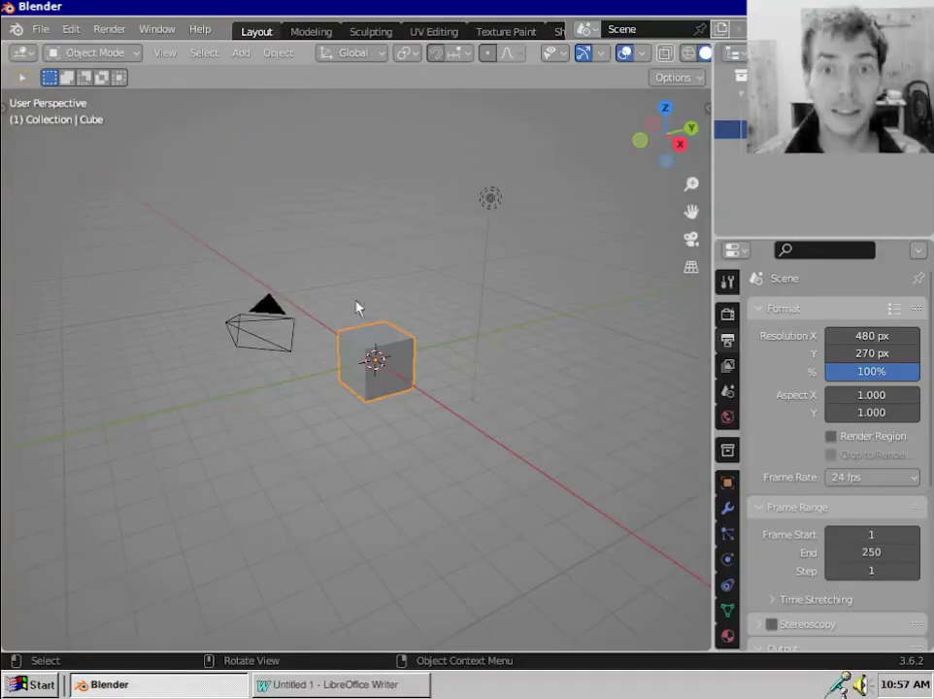
Delete the default cube and add an Ico Sphere mesh at the world origin
middle_drag(362, 360, 441, 419)
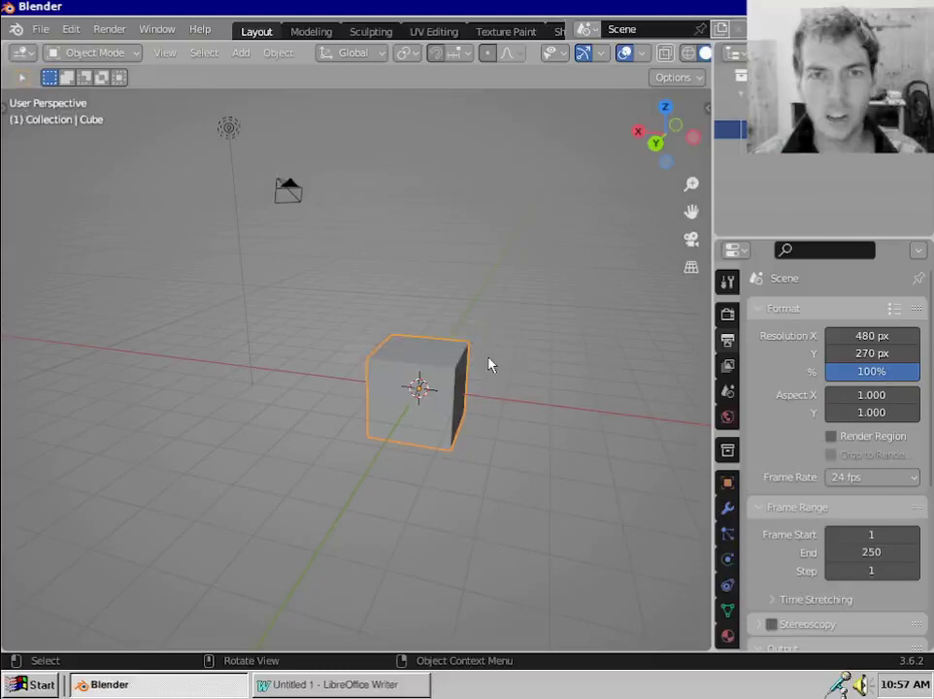
key(x)
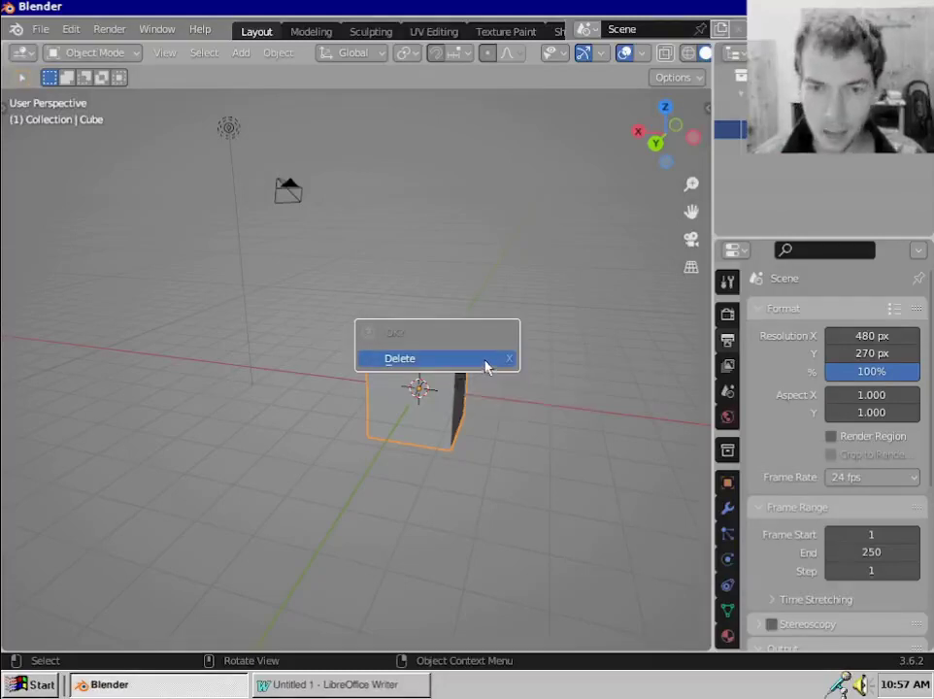
click(486, 361)
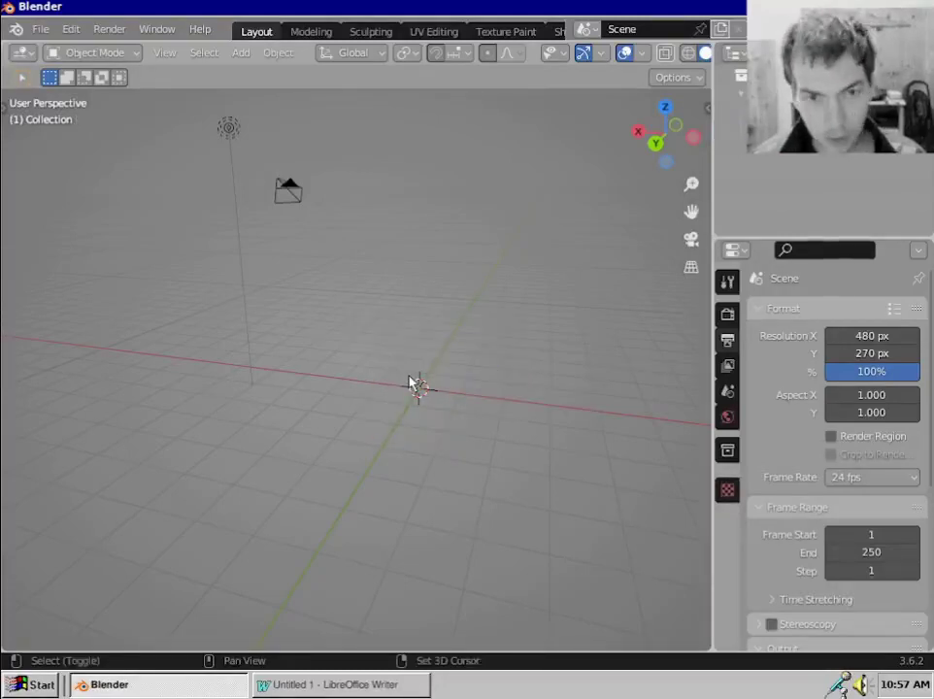
key(shift+a)
mouse_move(387, 298)
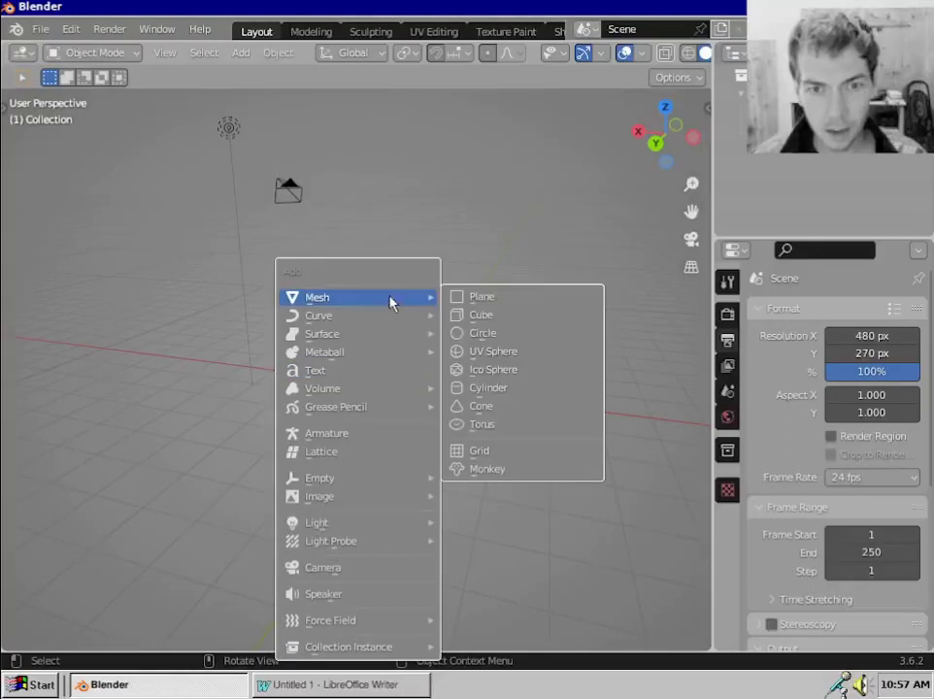
click(500, 370)
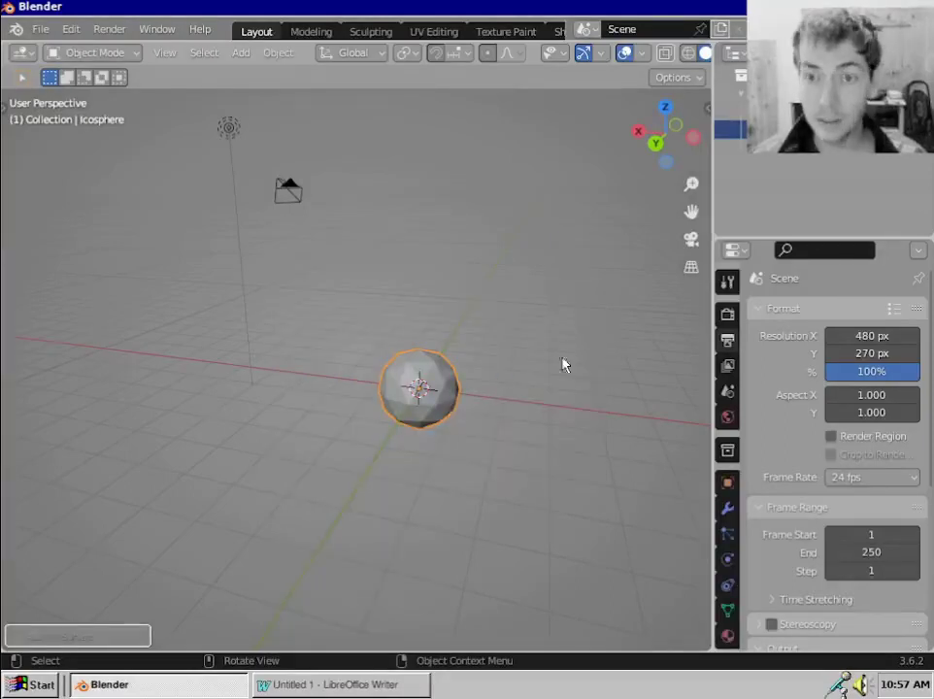
Duplicate the ico sphere, enlarge the copy to nearly twice the size, and move it to the lower left, touching the original
middle_drag(563, 364, 490, 451)
scroll(538, 456, down, 2)
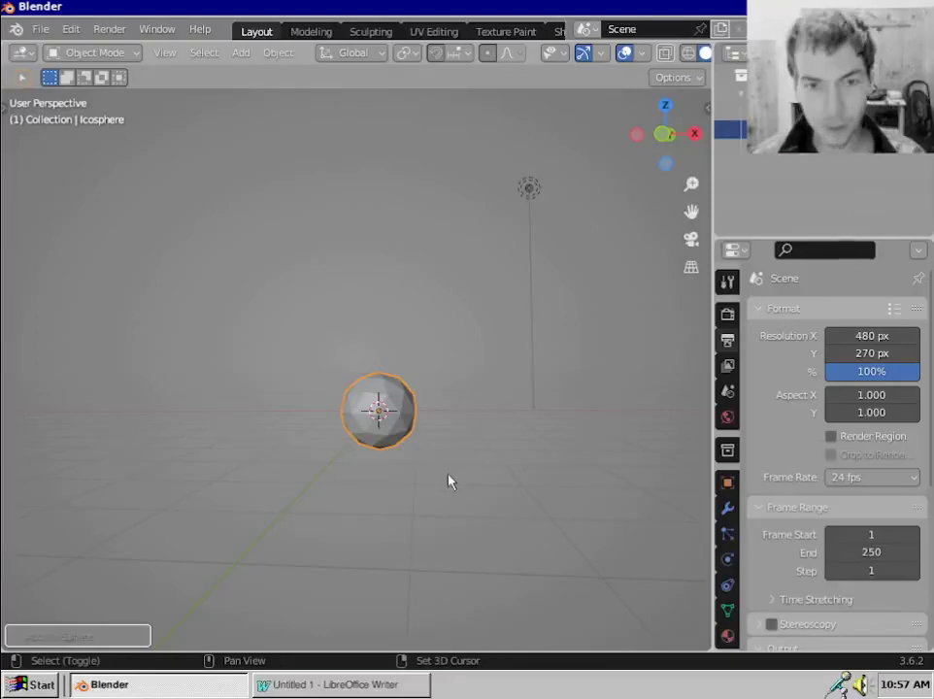
key(shift+d)
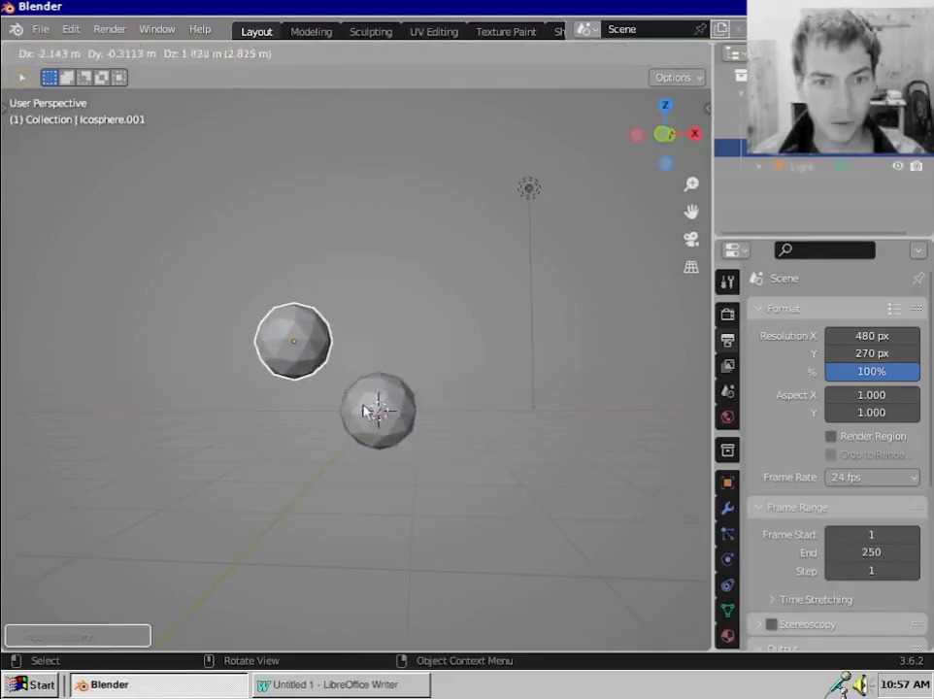
click(366, 411)
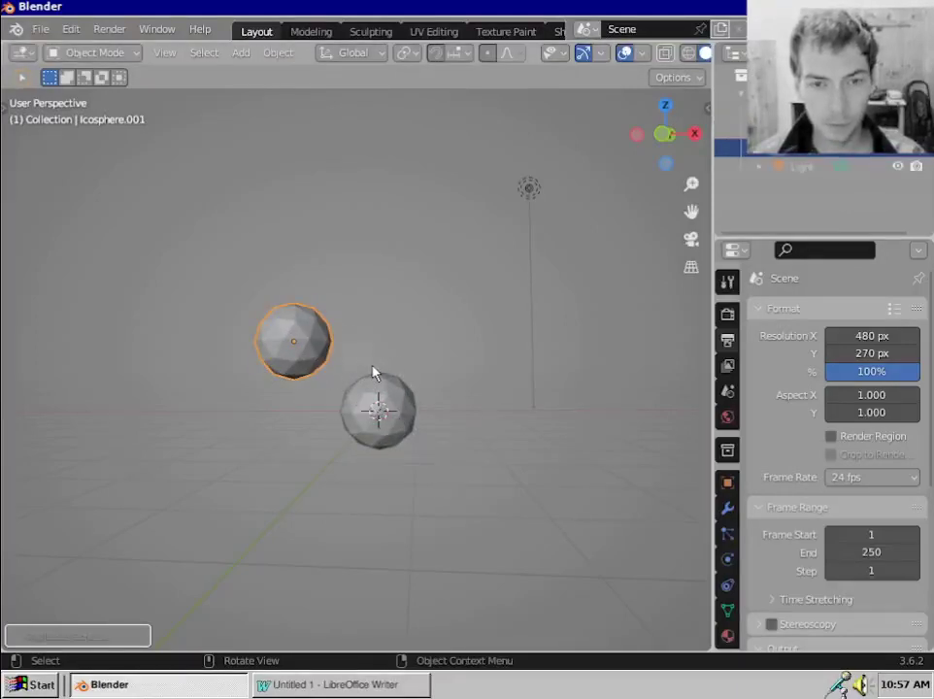
key(s)
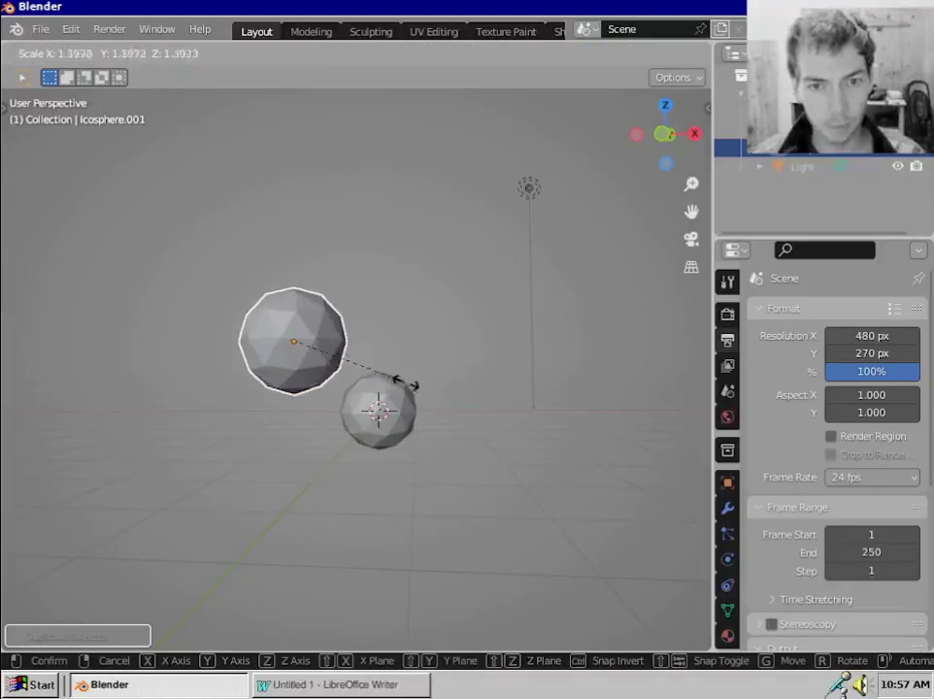
click(436, 406)
key(g)
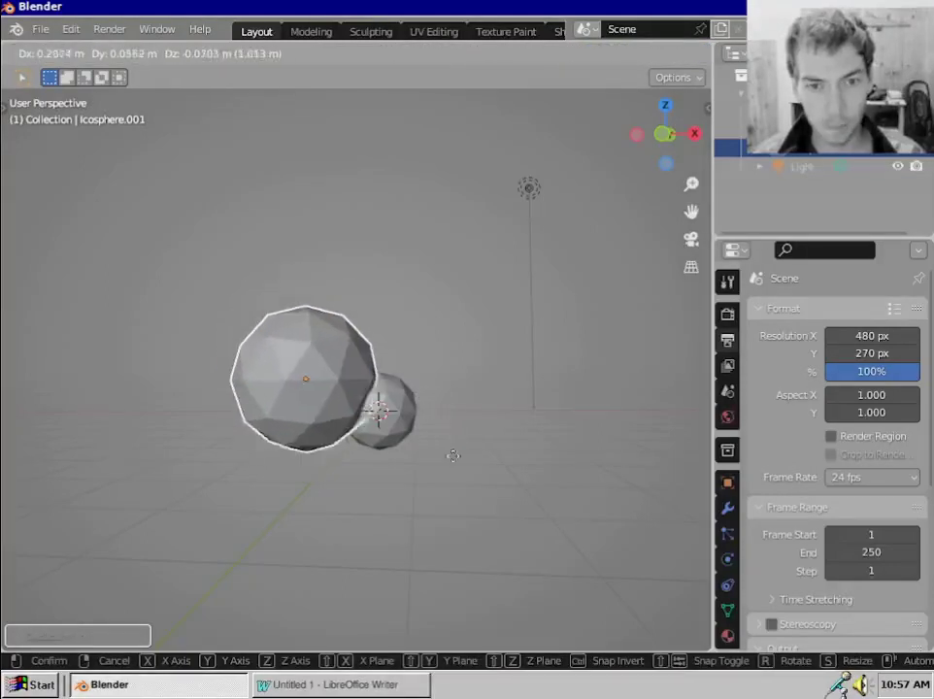
click(472, 544)
Duplicate both ico spheres together, place the copies to the right of the originals, and scale the copies up
middle_drag(427, 494, 167, 221)
middle_drag(395, 425, 460, 436)
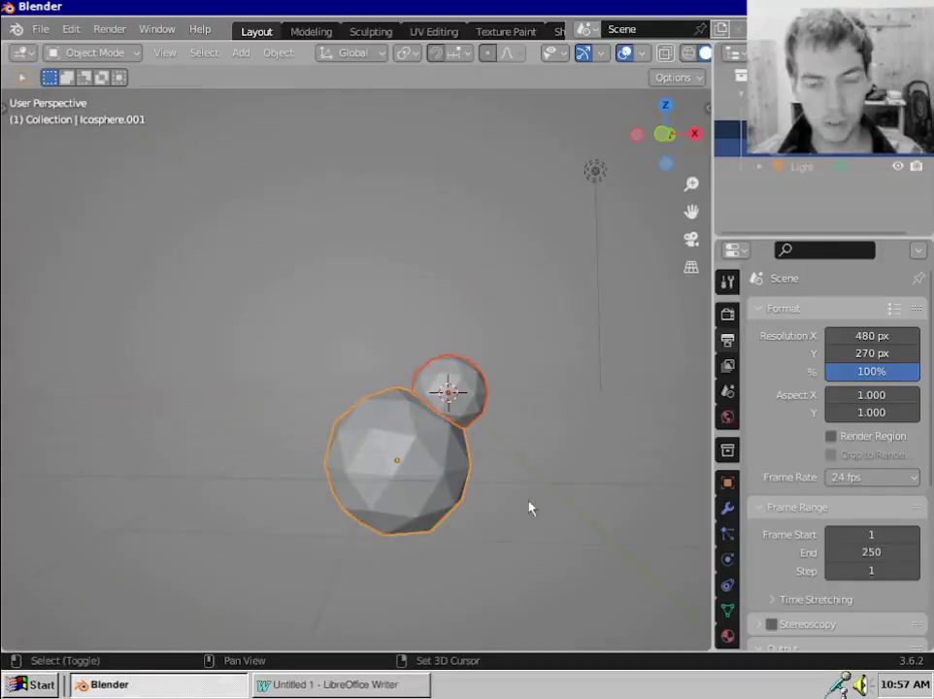
key(shift+d)
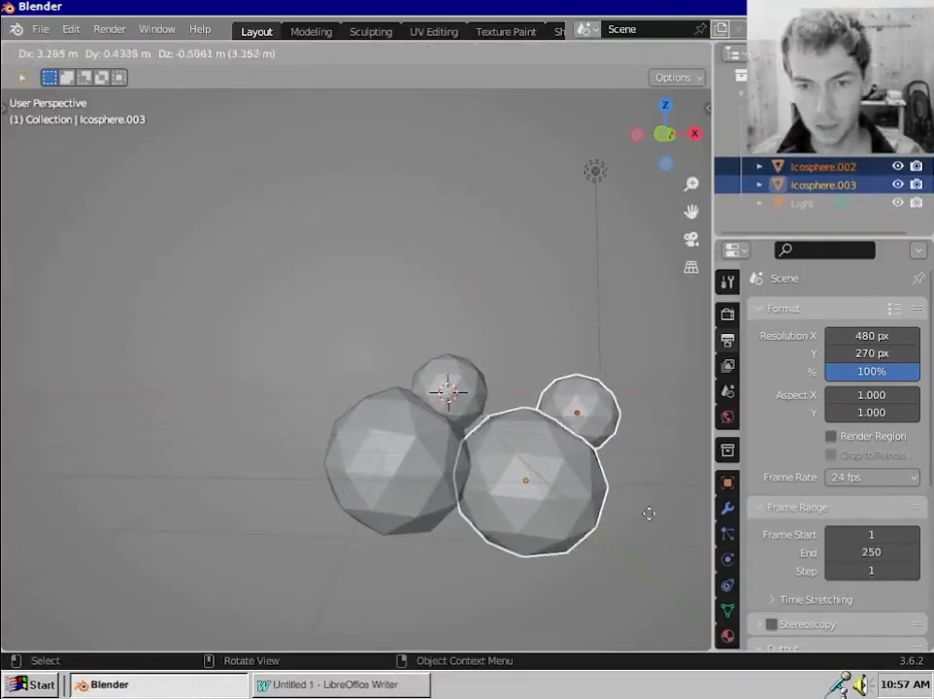
click(648, 513)
key(s)
click(16, 512)
Rotate the duplicated pair so its smaller sphere sits on the outer right, and move the pair against the original spheres
key(r)
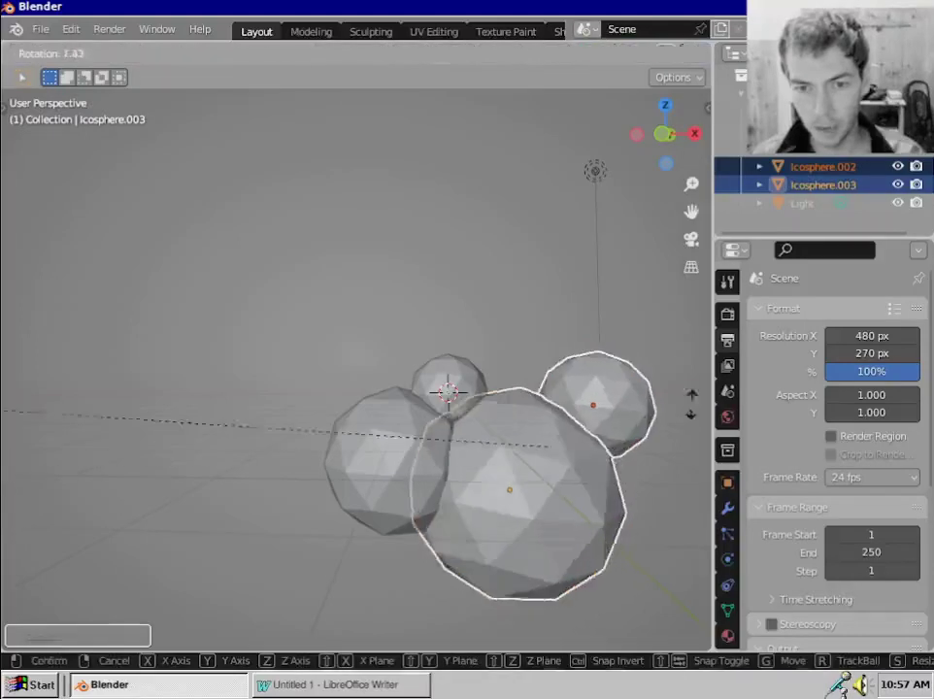
click(327, 582)
scroll(389, 590, down, 4)
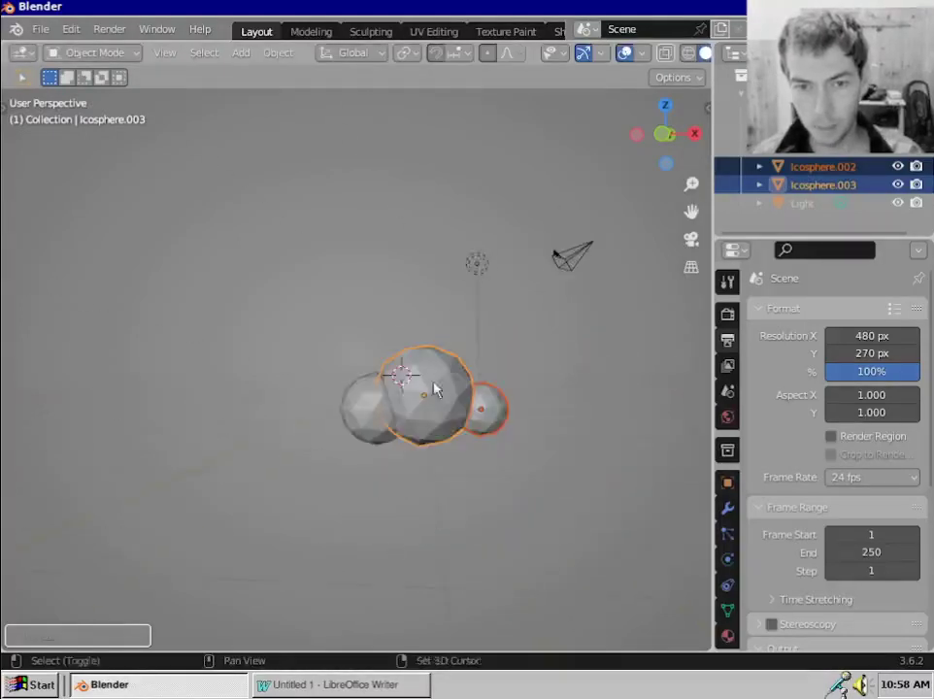
middle_drag(435, 389, 418, 390)
key(g)
click(432, 467)
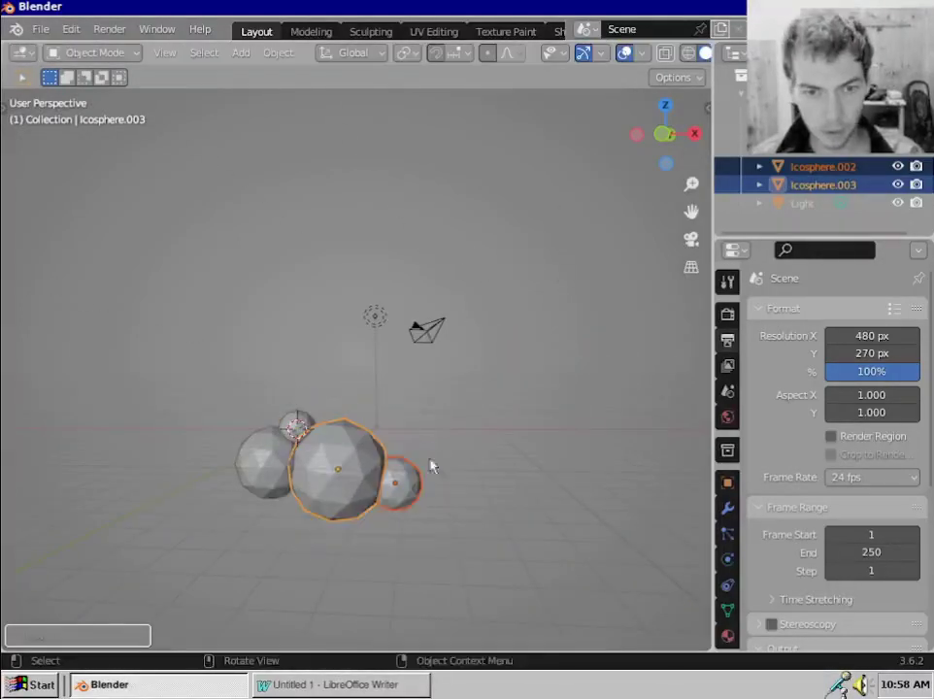
Duplicate the largest ico sphere on its own and place the copy above and slightly right of it, overlapping the cluster
middle_drag(432, 467, 456, 405)
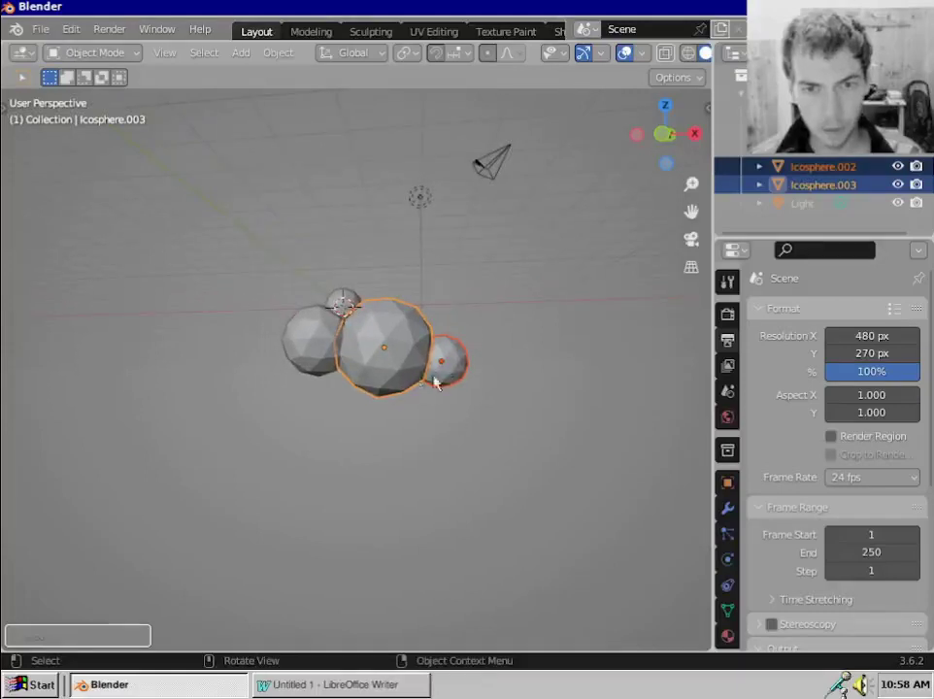
click(435, 384)
key(shift+d)
click(450, 438)
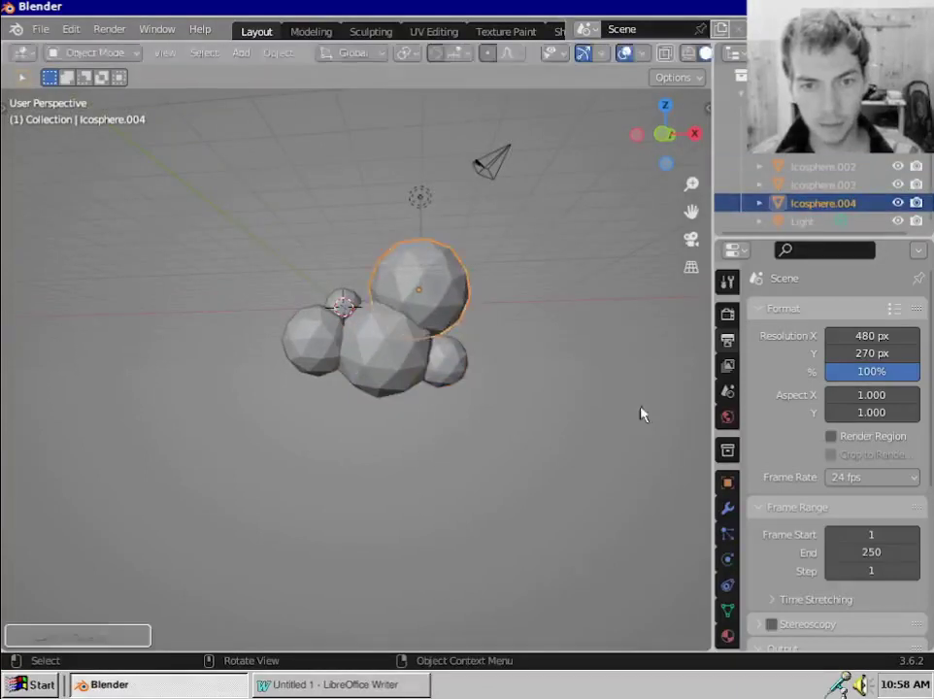
Scale the topmost ico sphere down and move it behind the largest sphere, overlapping its upper right side
key(s)
key(g)
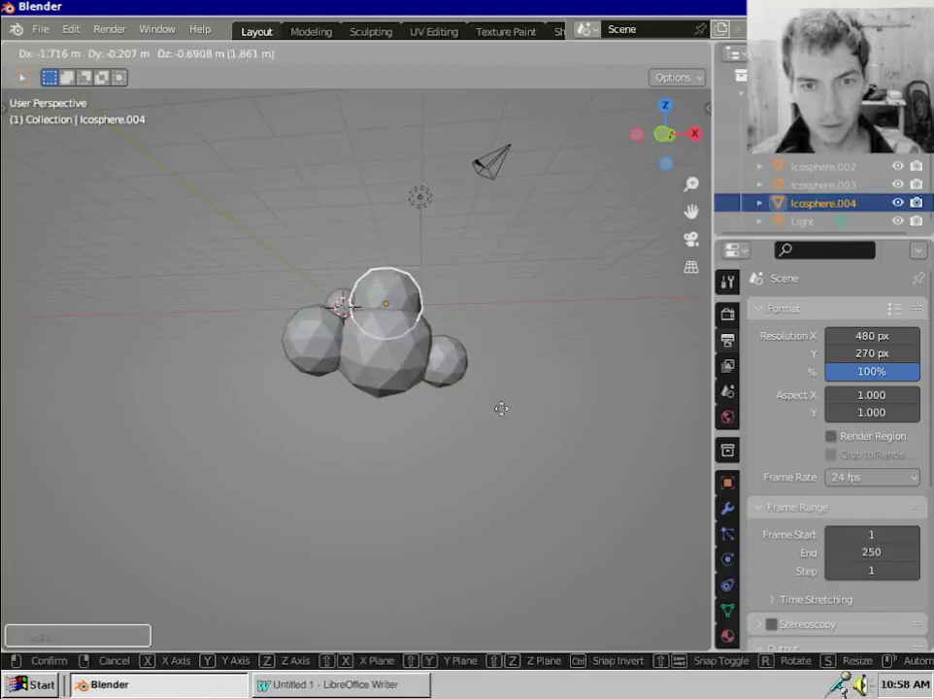
click(501, 409)
key(g)
click(463, 424)
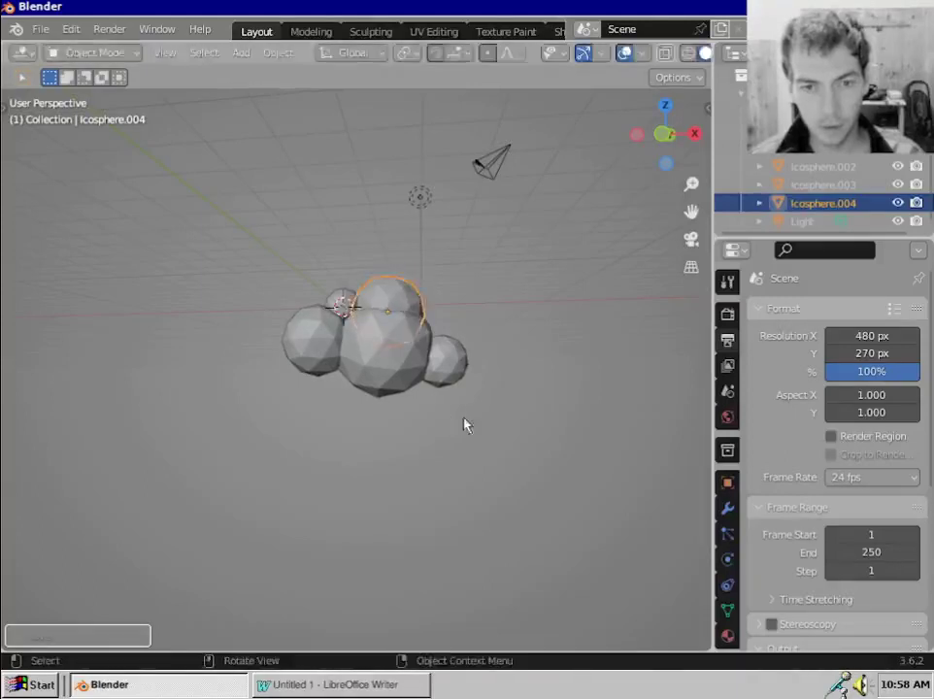
key(s)
key(g)
click(504, 429)
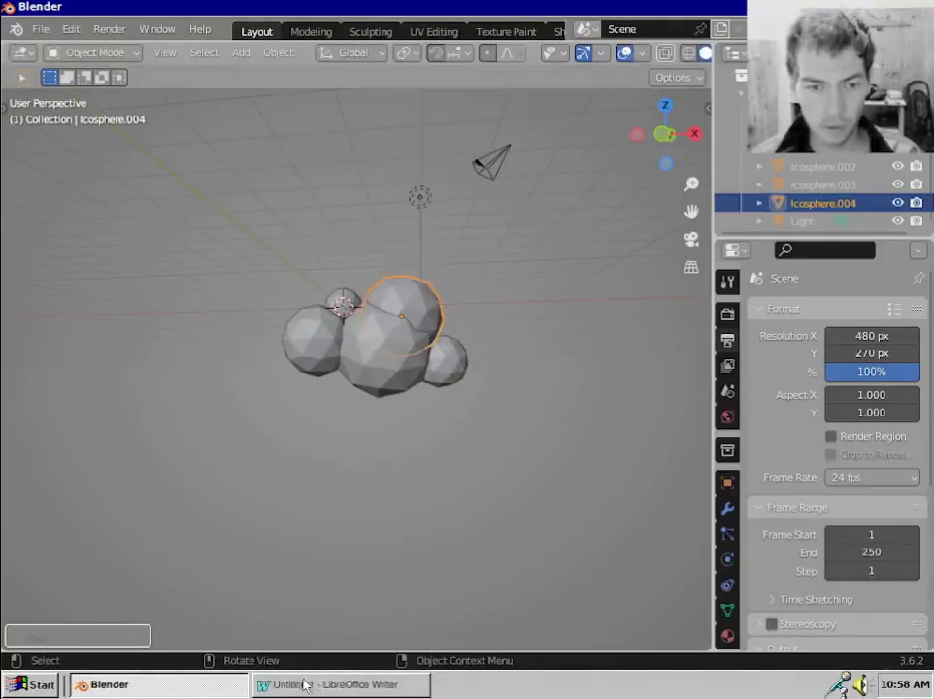
Examine the cloud photograph clouds_2.gif from the desktop's Clouds folder, close it, and return to Blender
key(shift)
key(super+d)
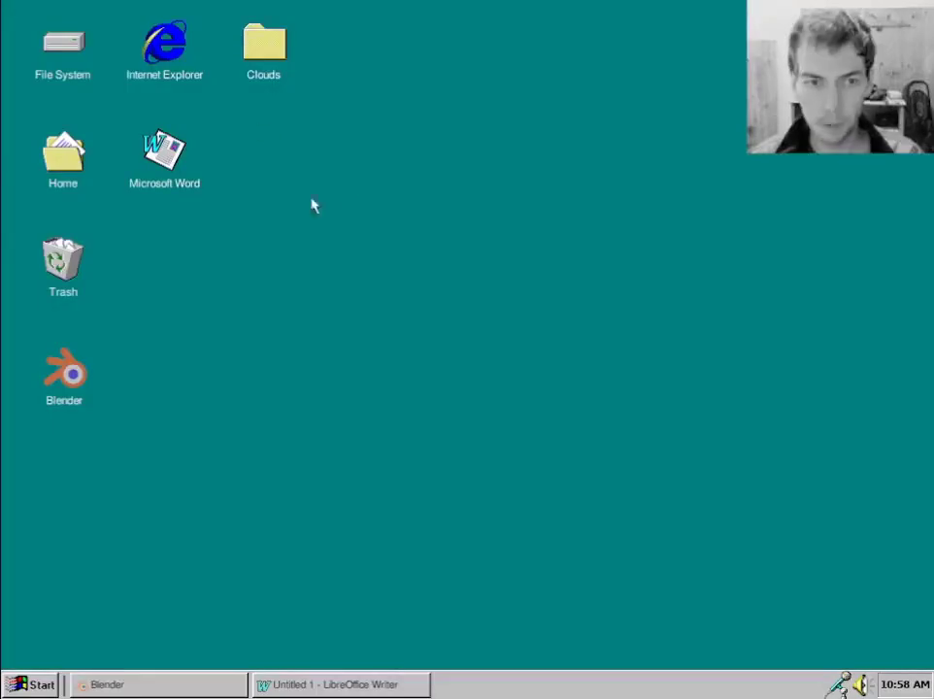
double_click(262, 42)
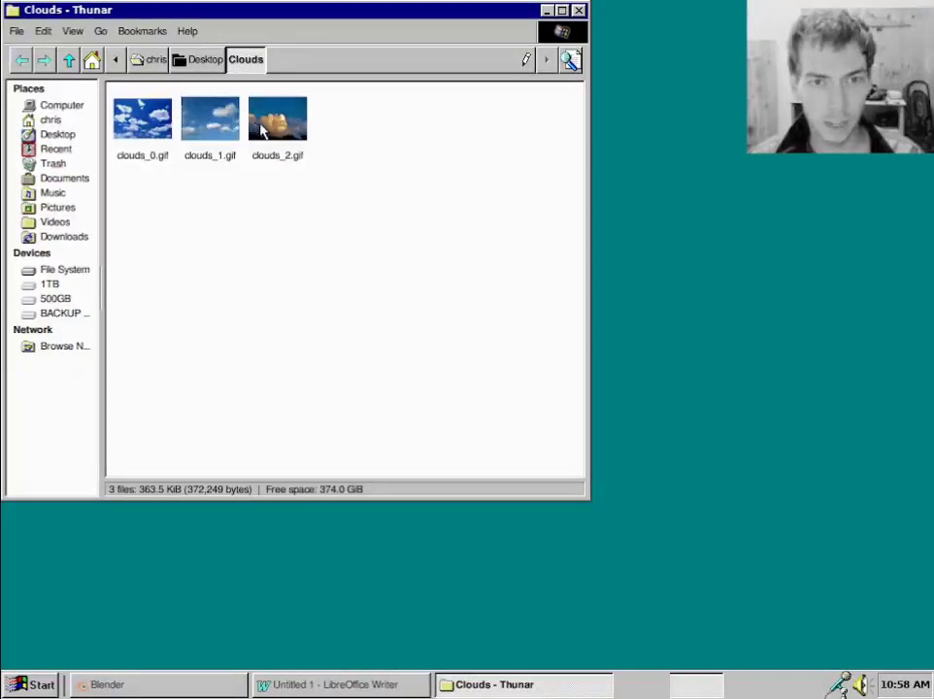
click(256, 128)
double_click(270, 134)
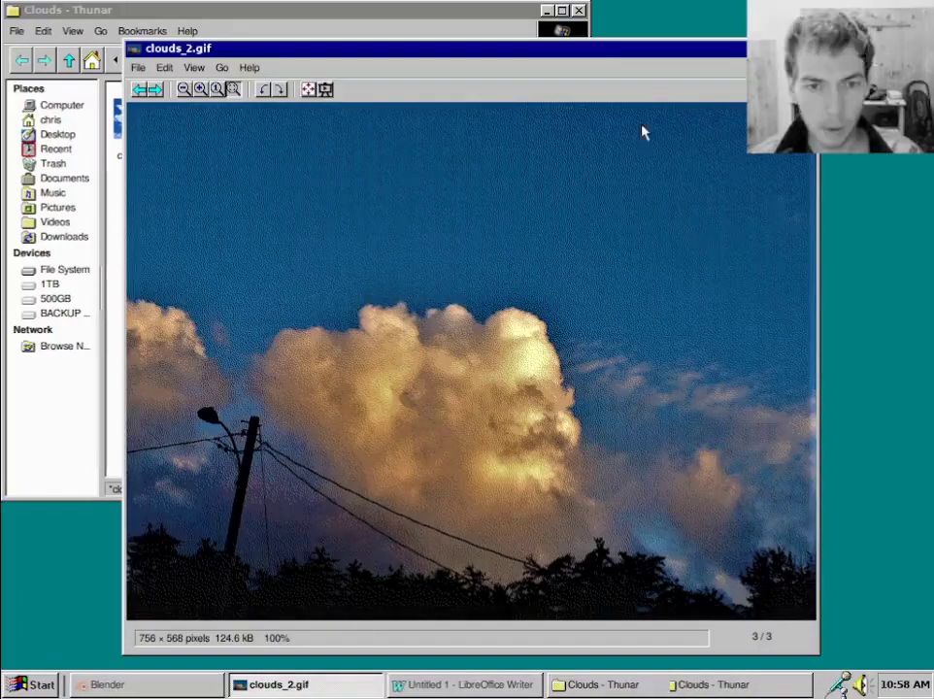
key(ctrl+w)
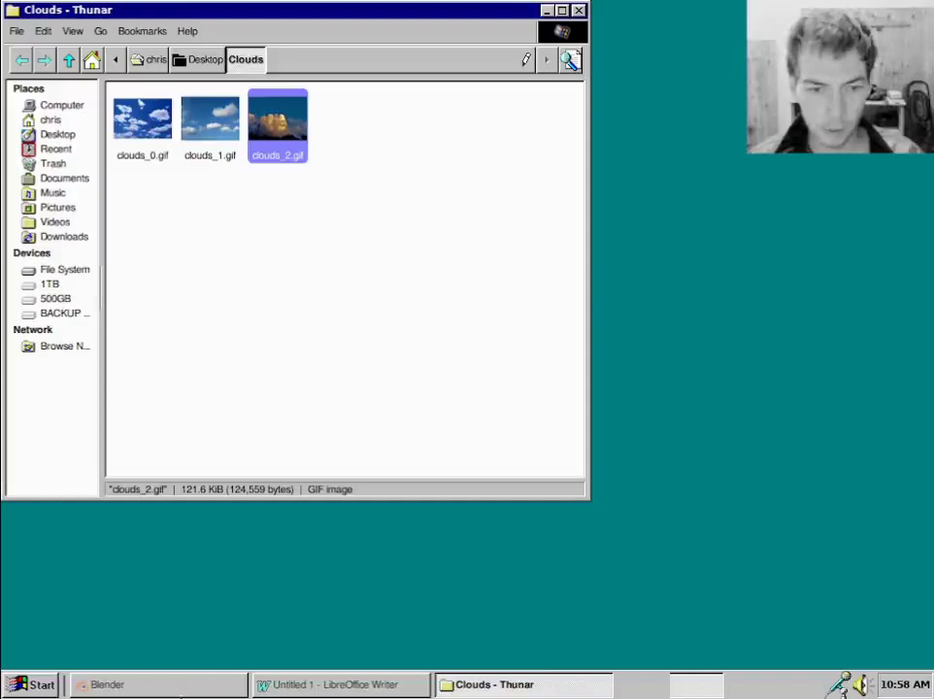
click(179, 688)
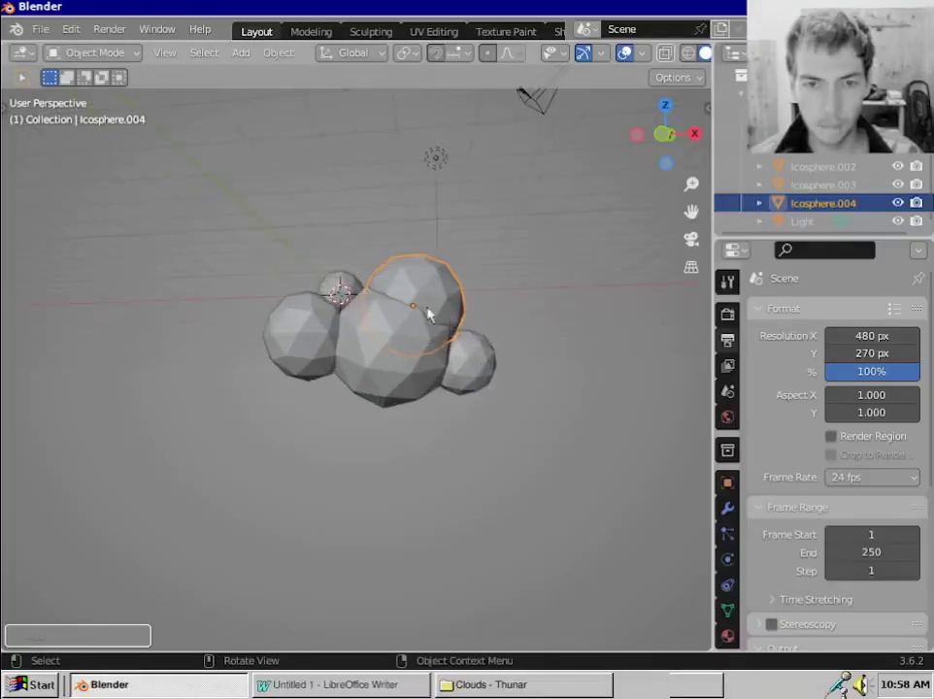
Duplicate the largest ico sphere together with its small right-hand neighbour, and place the copies below and to the right of the cluster
shift+middle_drag(428, 314, 453, 378)
click(344, 423)
shift+click(415, 425)
key(shift+d)
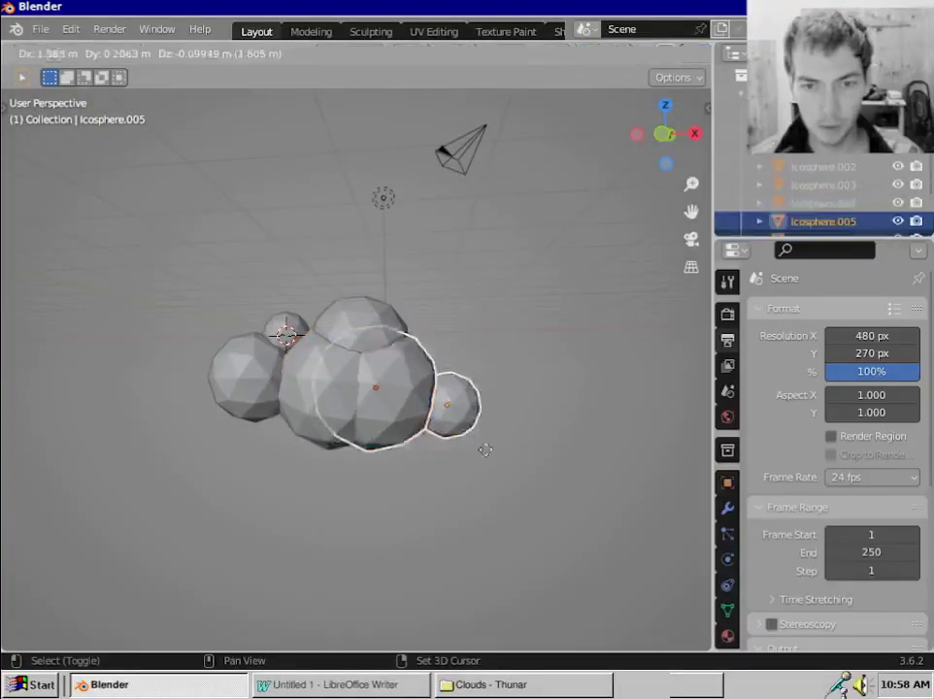
click(500, 531)
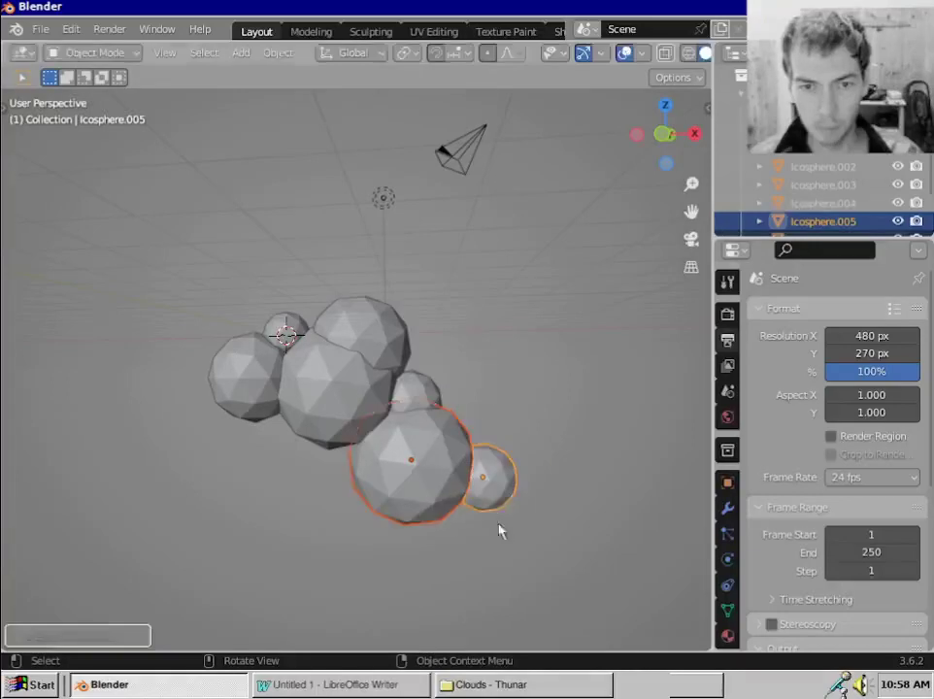
Move the smaller copied sphere up to the cluster's right end, and enlarge it
click(497, 493)
key(g)
key(s)
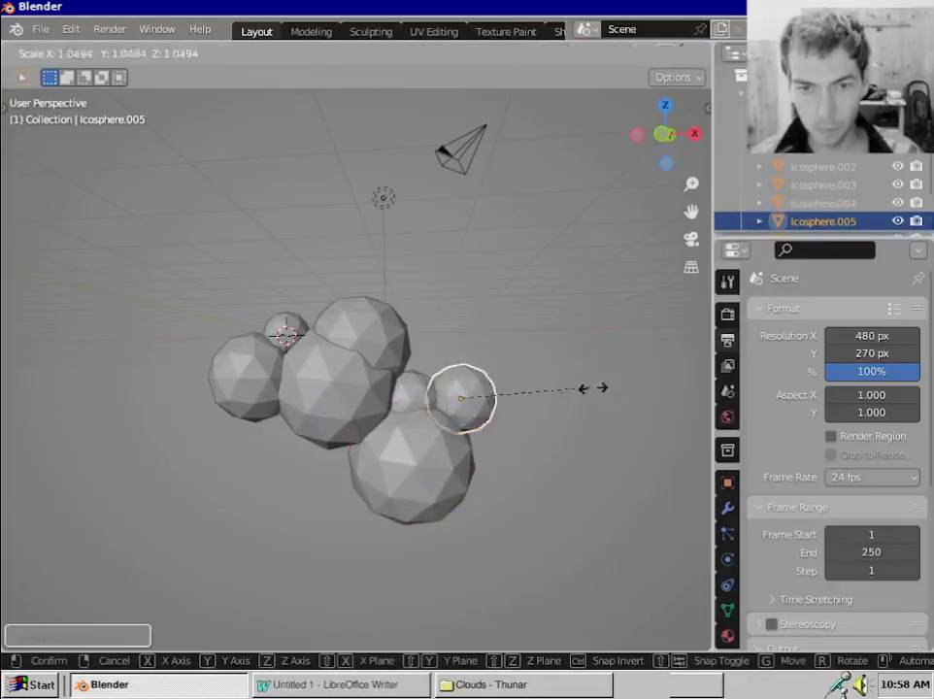
key(g)
click(643, 380)
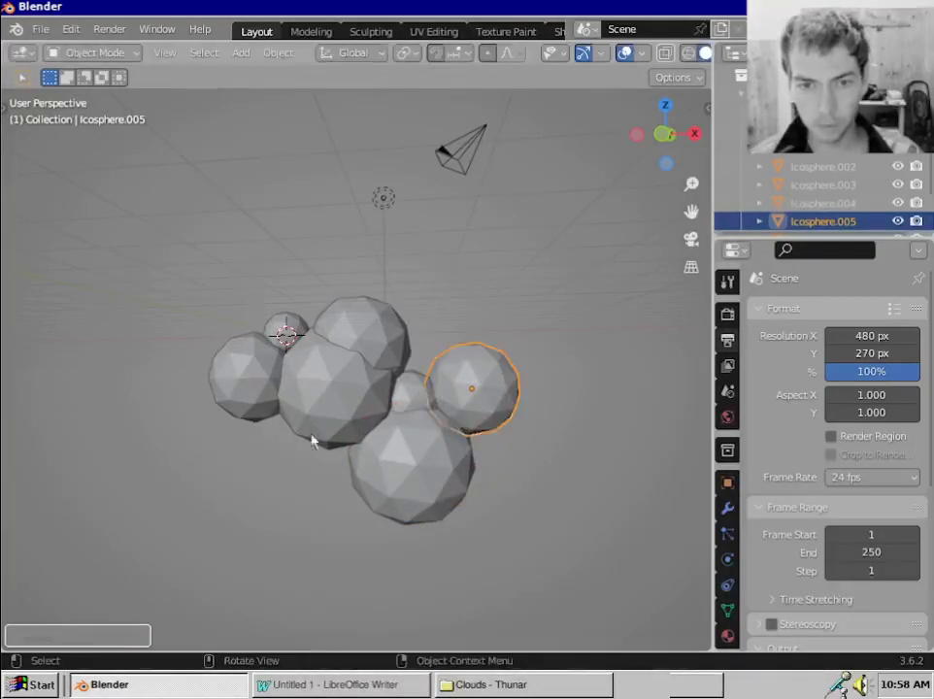
Duplicate the small ico sphere at the 3D cursor, and place the copy in the gap between the upper and right-hand spheres
click(279, 347)
key(shift+d)
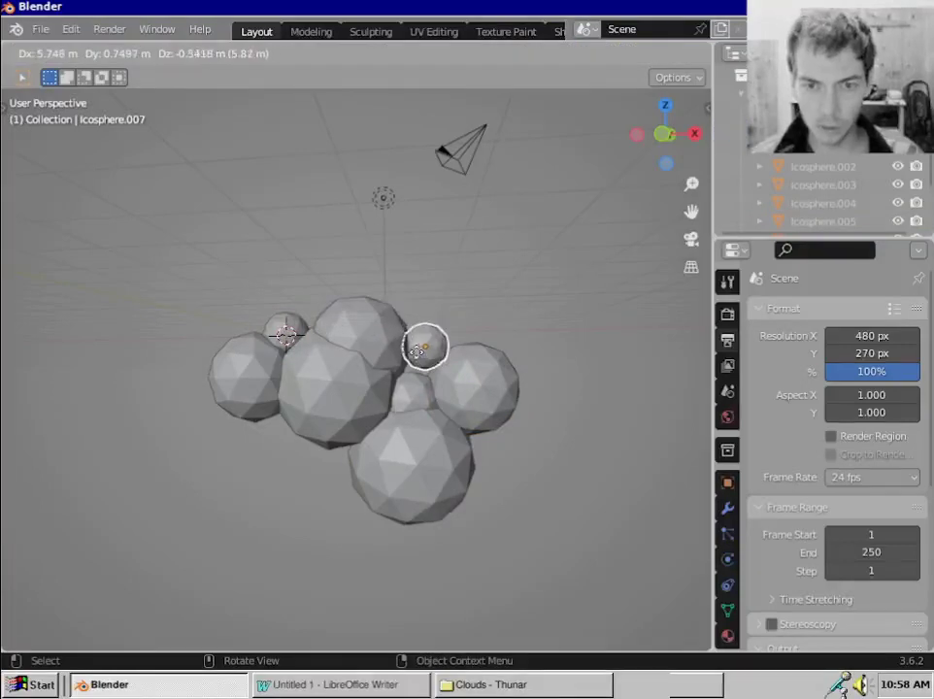
click(412, 367)
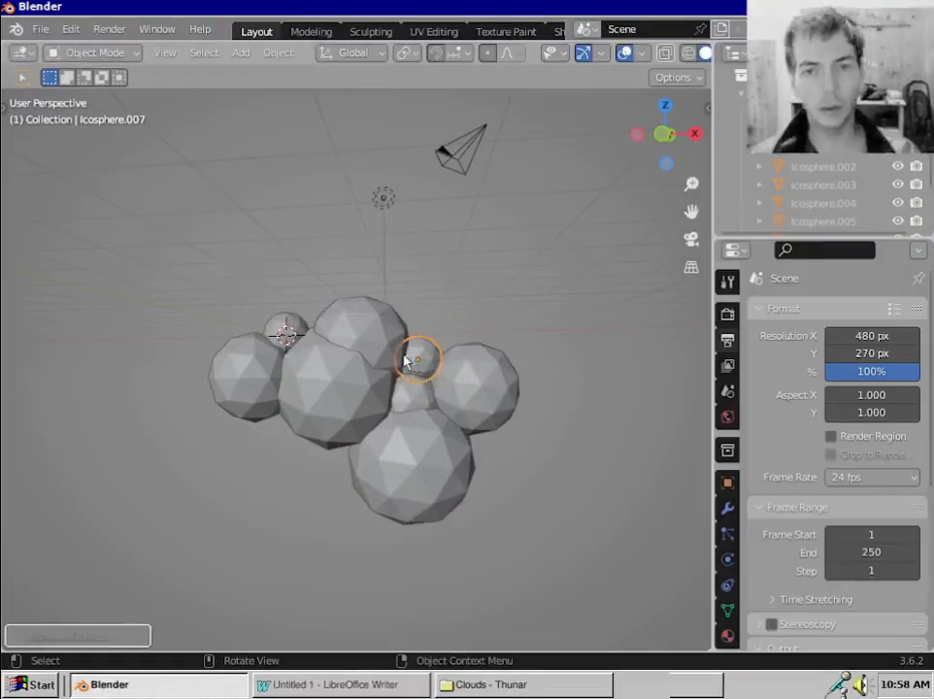
scroll(350, 354, down, 2)
middle_drag(351, 354, 319, 342)
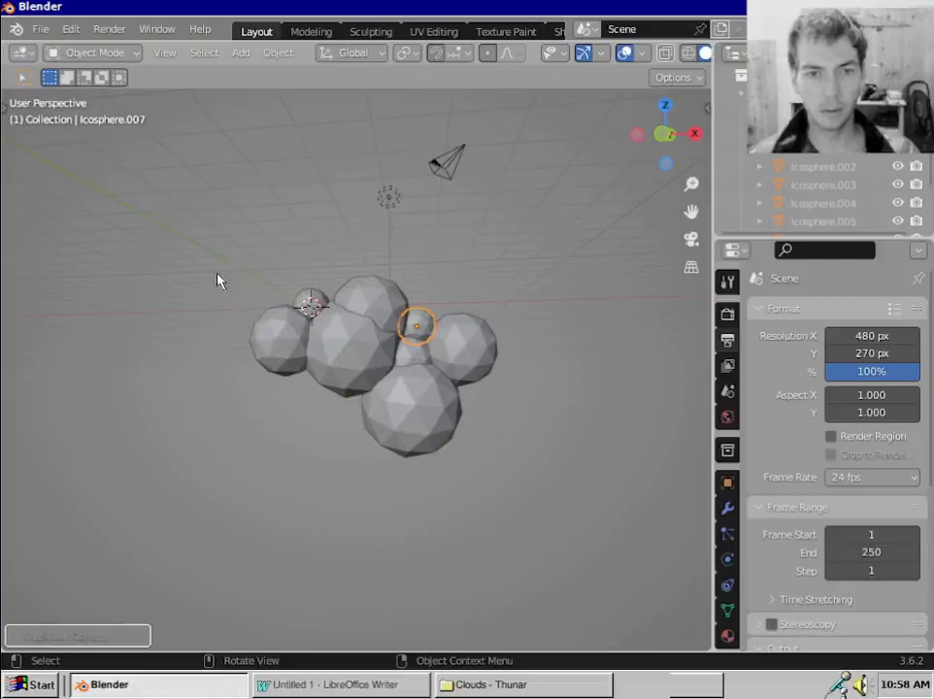
drag(218, 281, 573, 483)
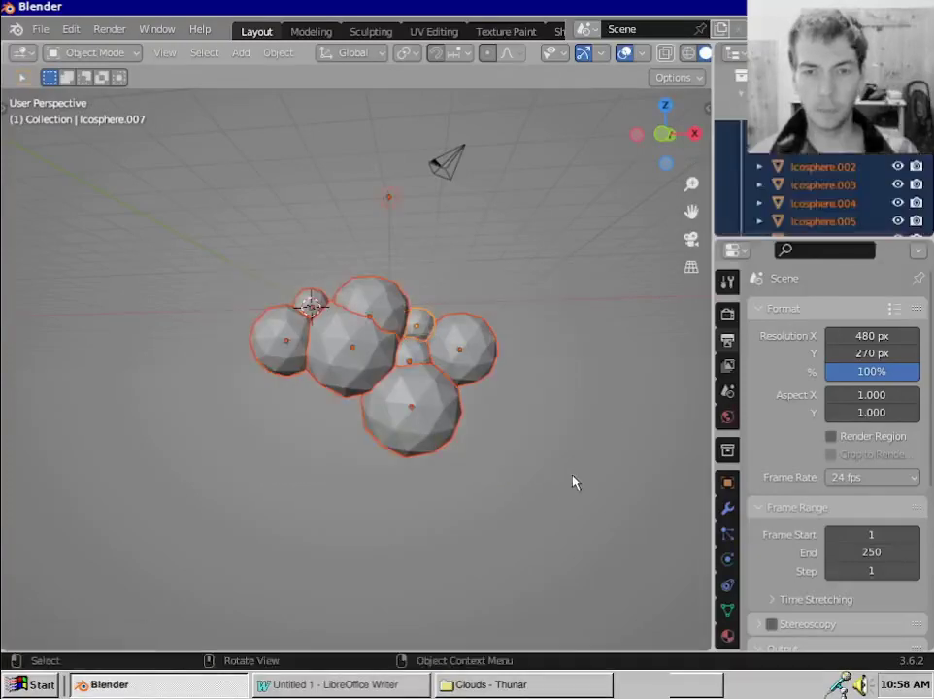
click(574, 471)
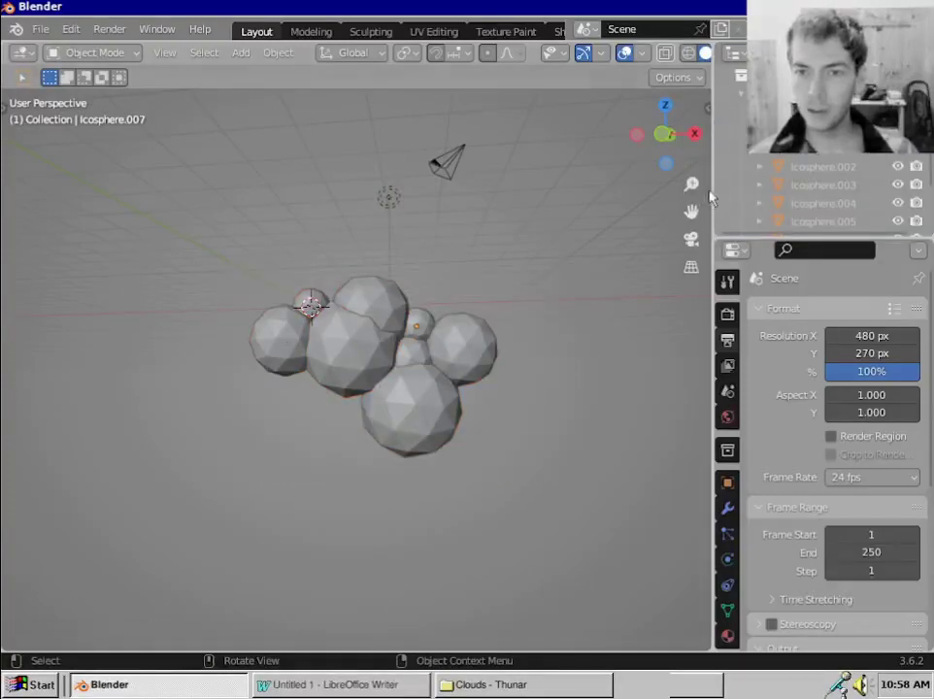
Widen the 3D viewport with rendered shading enabled, and delete the existing light above the cloud
drag(710, 197, 760, 198)
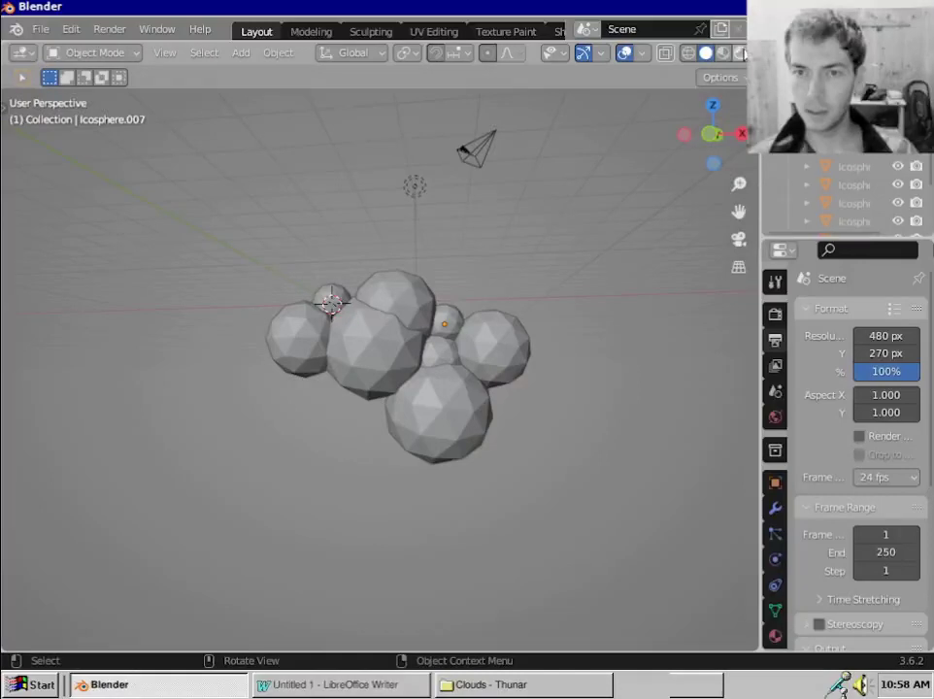
click(741, 53)
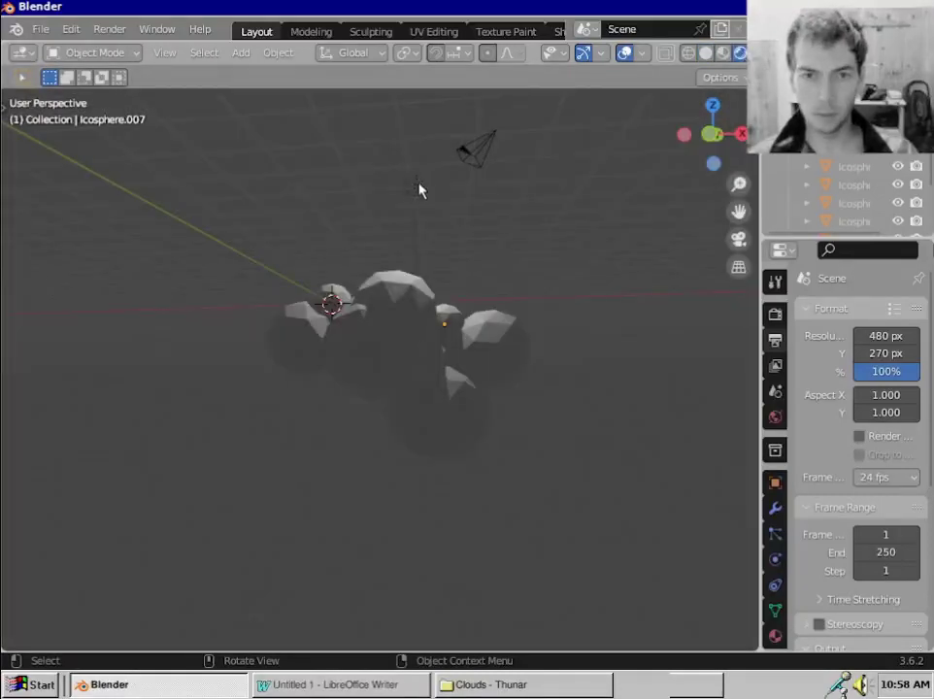
click(416, 186)
key(x)
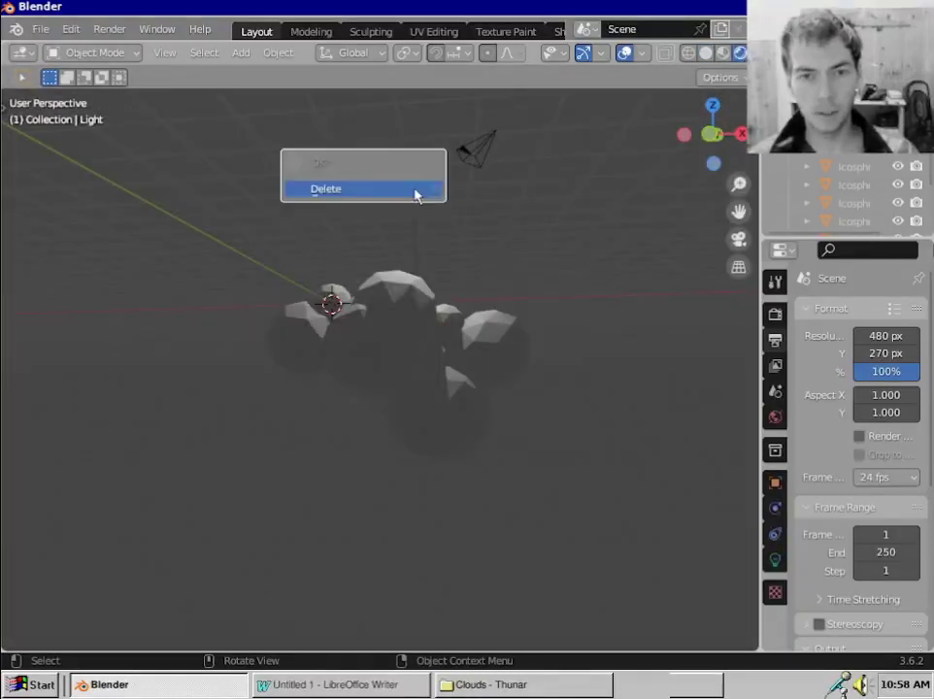
click(417, 192)
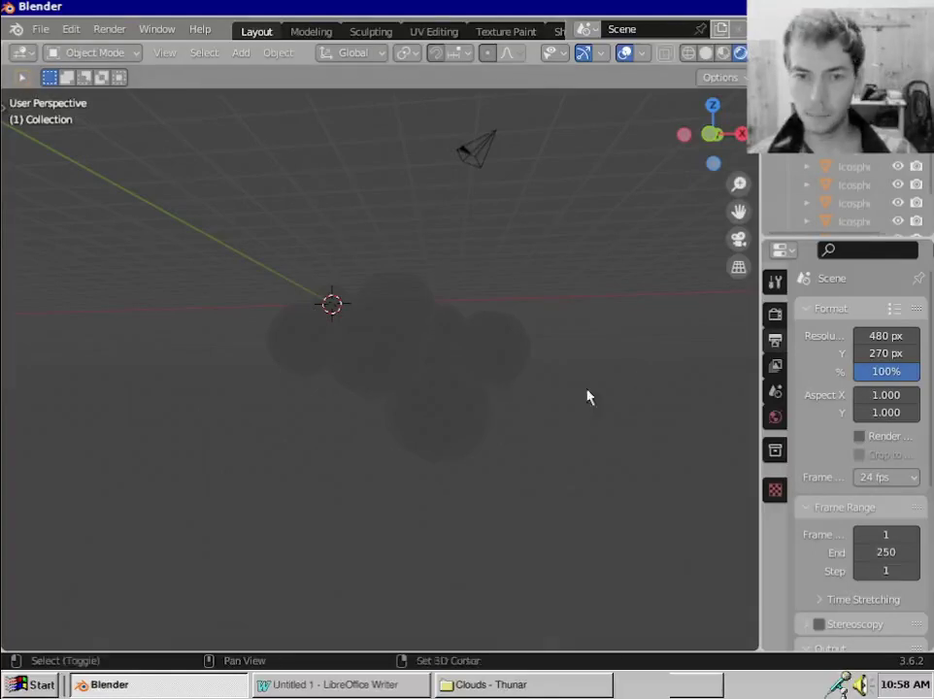
Add a Sun light and place it to the right of the cloud, above the spheres
key(shift+a)
mouse_move(587, 522)
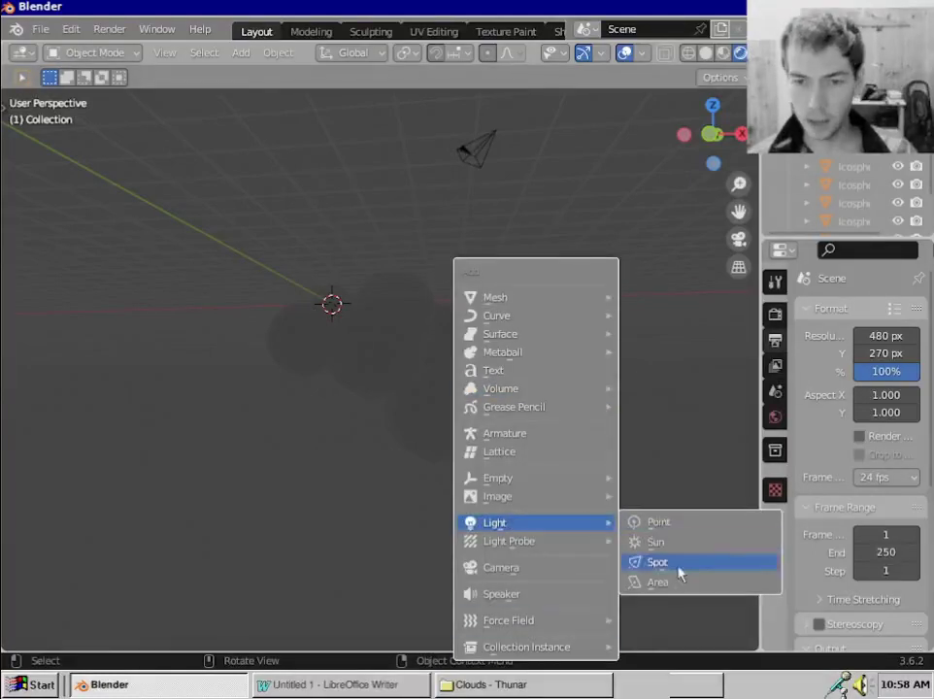
click(680, 547)
key(g)
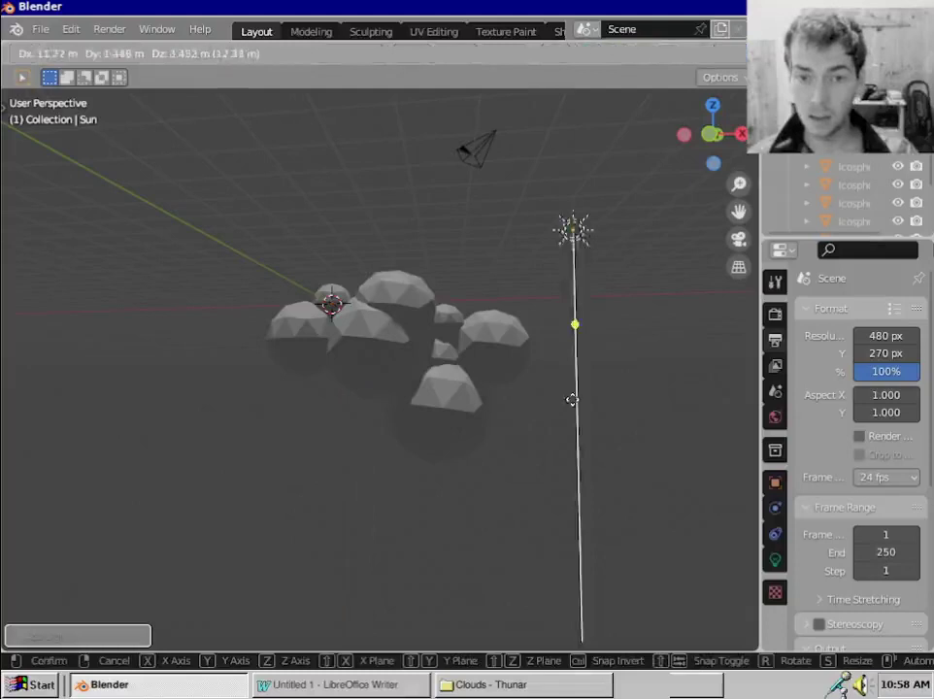
click(663, 467)
Rotate the sun to shine almost horizontally across the cloud from the right, and adjust its position beside the cluster
key(r)
click(533, 207)
key(g)
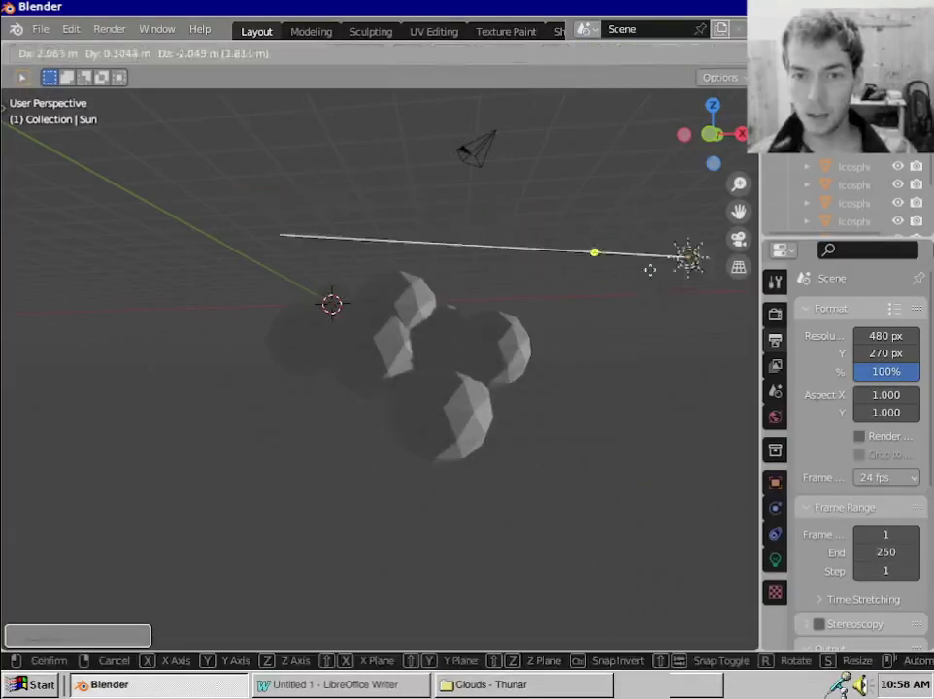
click(588, 263)
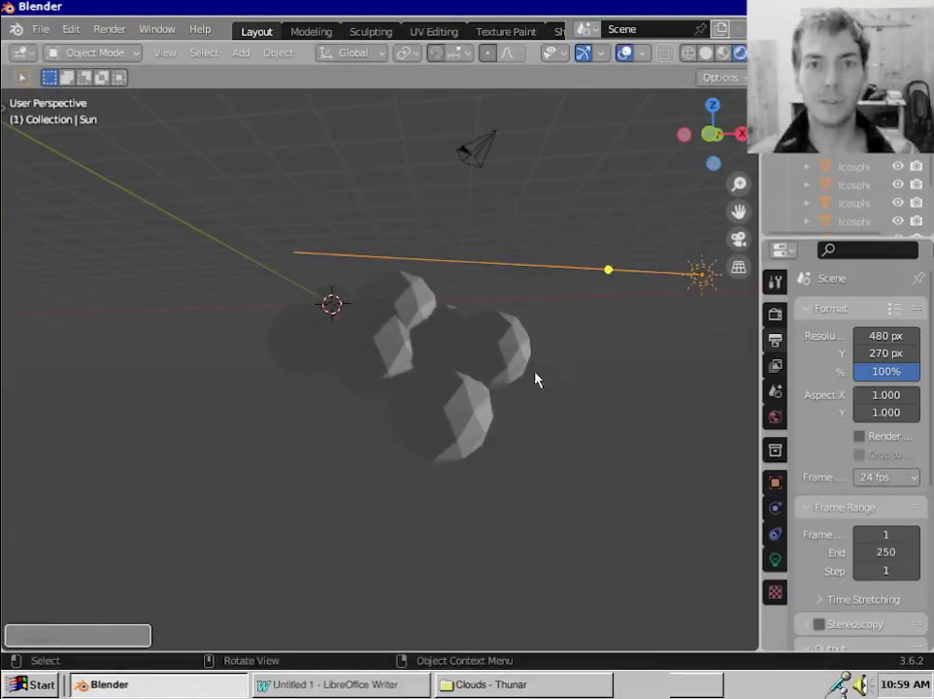
middle_drag(573, 381, 604, 375)
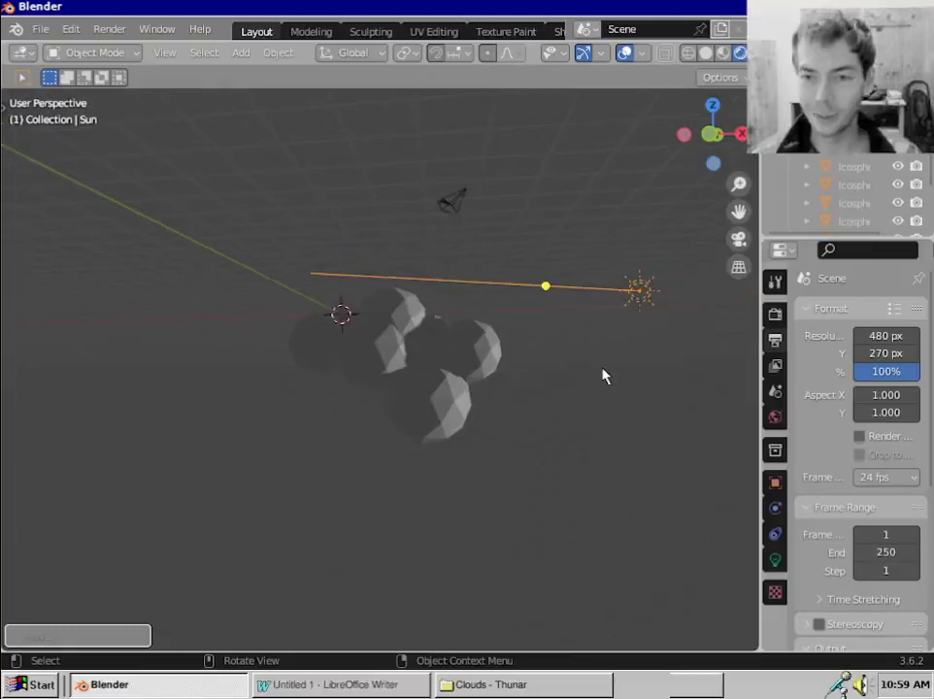
key(r)
click(461, 389)
Set the sun light's color to a pale warm yellow
click(775, 563)
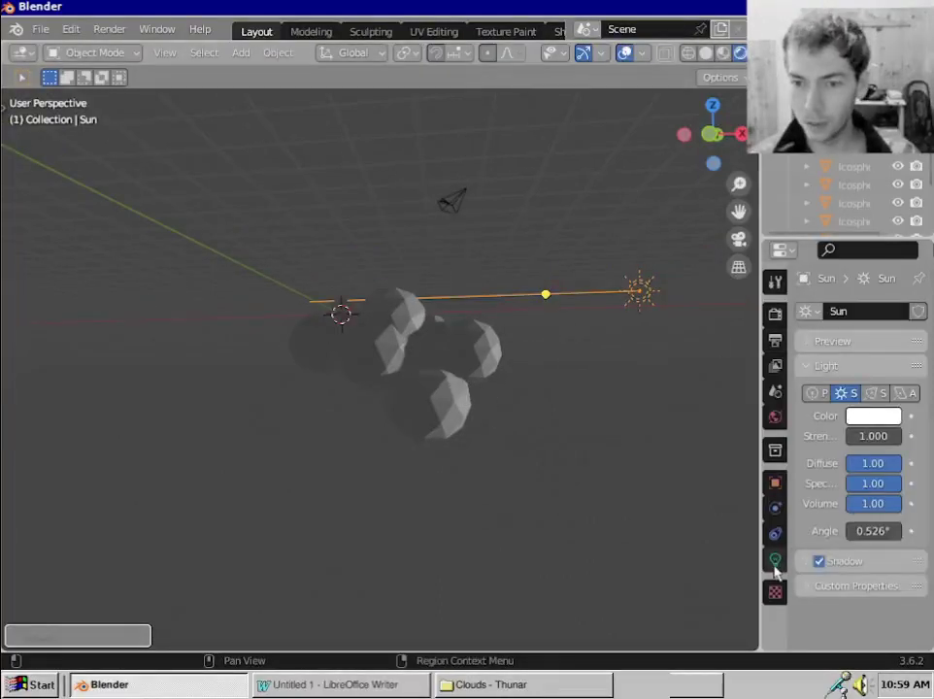
click(867, 416)
mouse_move(811, 282)
mouse_down()
mouse_move(783, 253)
mouse_move(783, 262)
mouse_up()
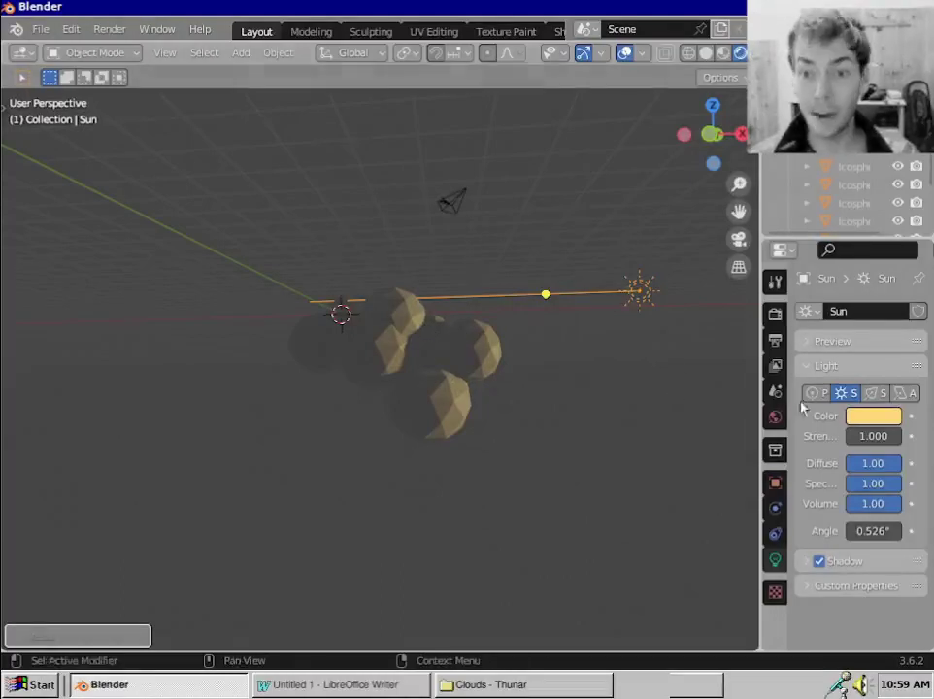
Set the world background color to a dark blue with hue 0.653 and saturation 0.827
click(775, 418)
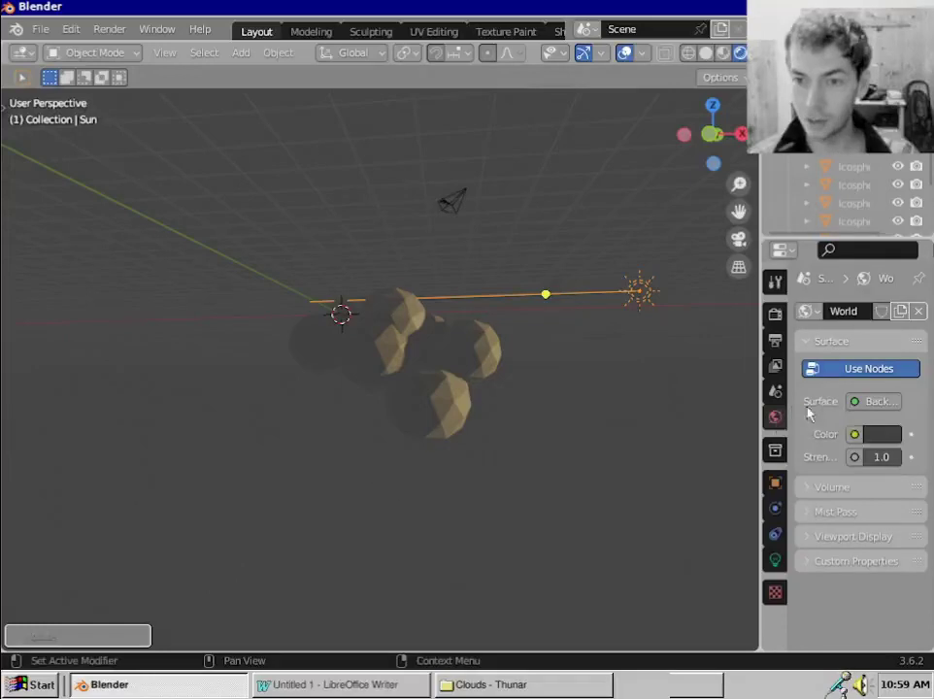
click(880, 436)
drag(889, 229, 836, 217)
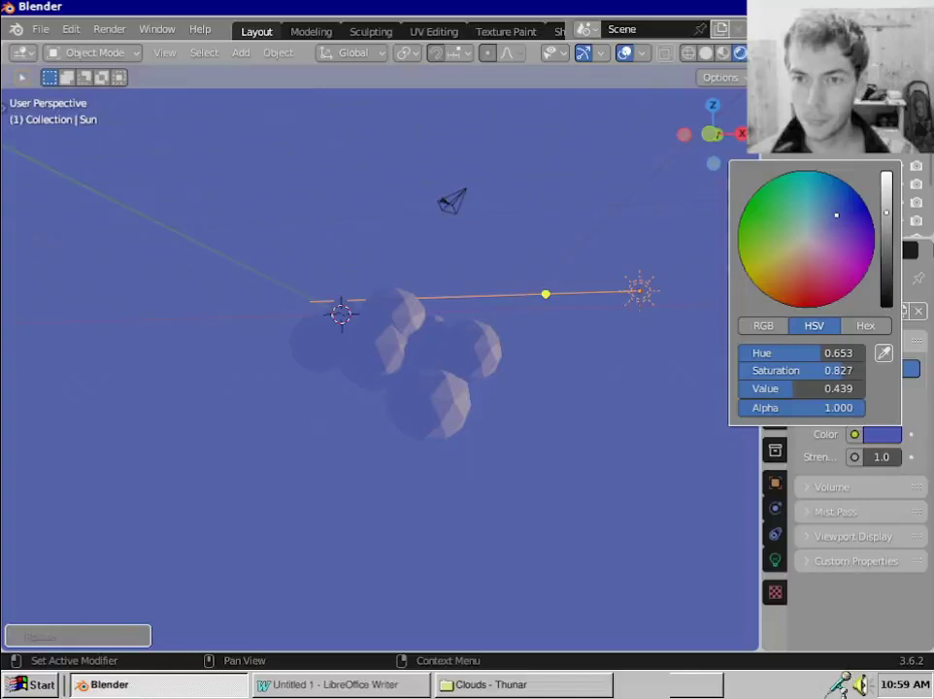
drag(886, 212, 886, 238)
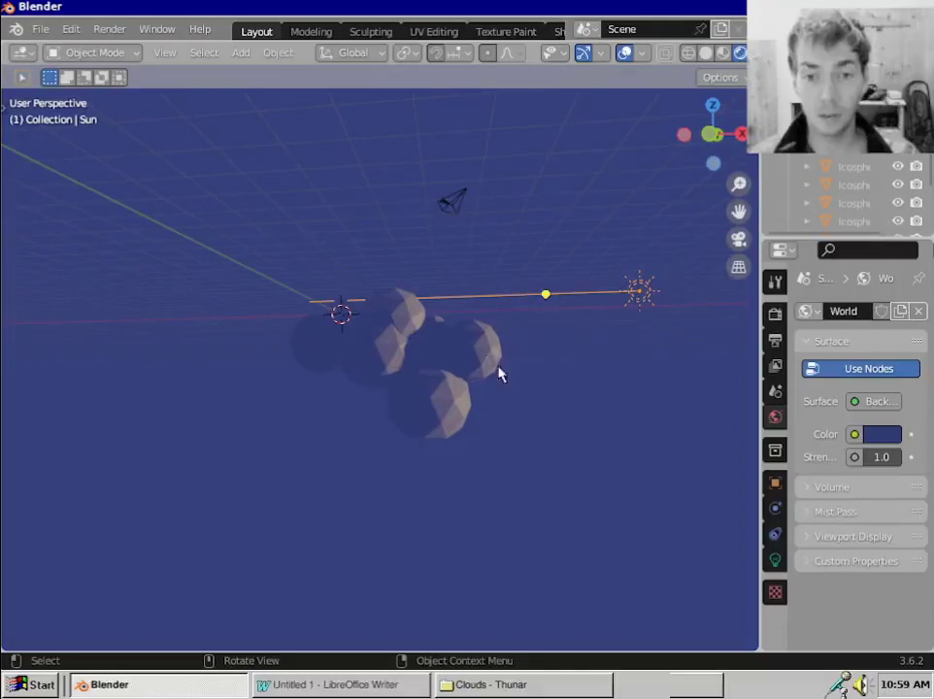
Increase the saturation of the sun light's color to a strong golden yellow
click(775, 560)
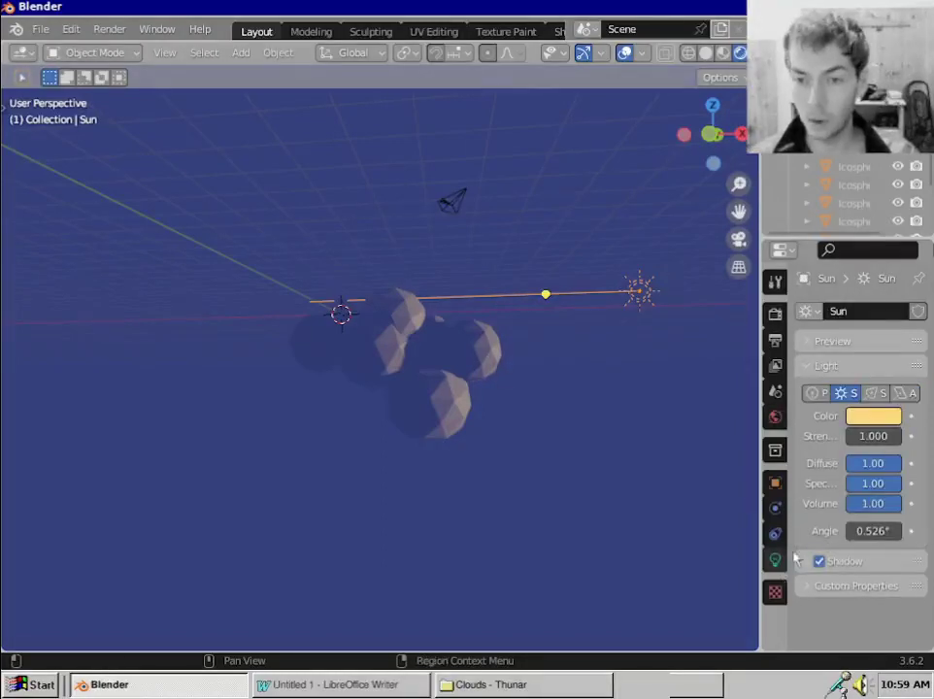
click(872, 415)
drag(806, 381, 833, 380)
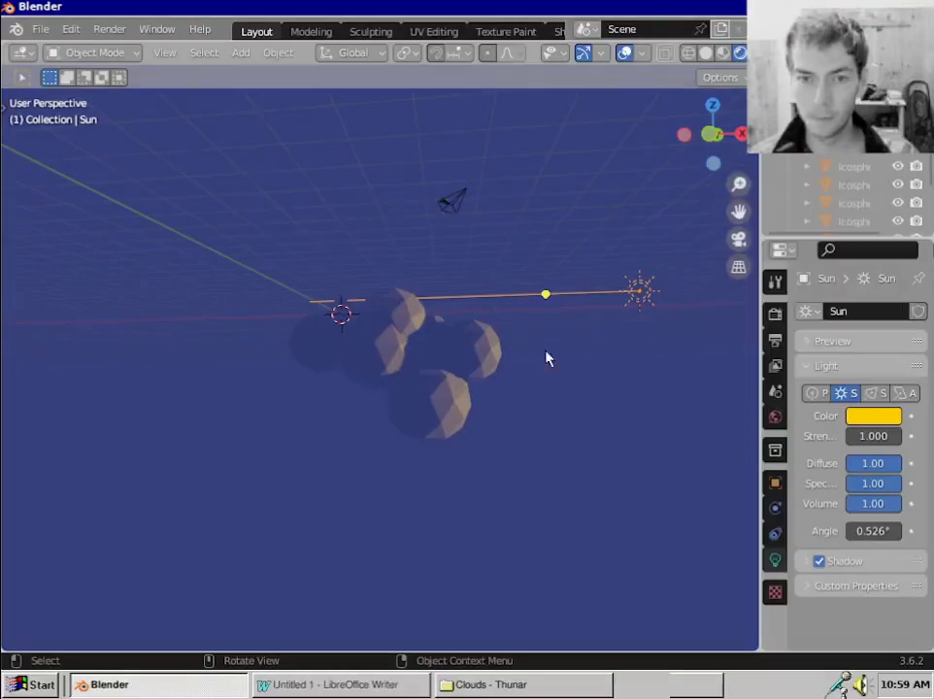
Move the sun light slightly lower, and align the camera to the current view of the cloud
key(g)
click(687, 345)
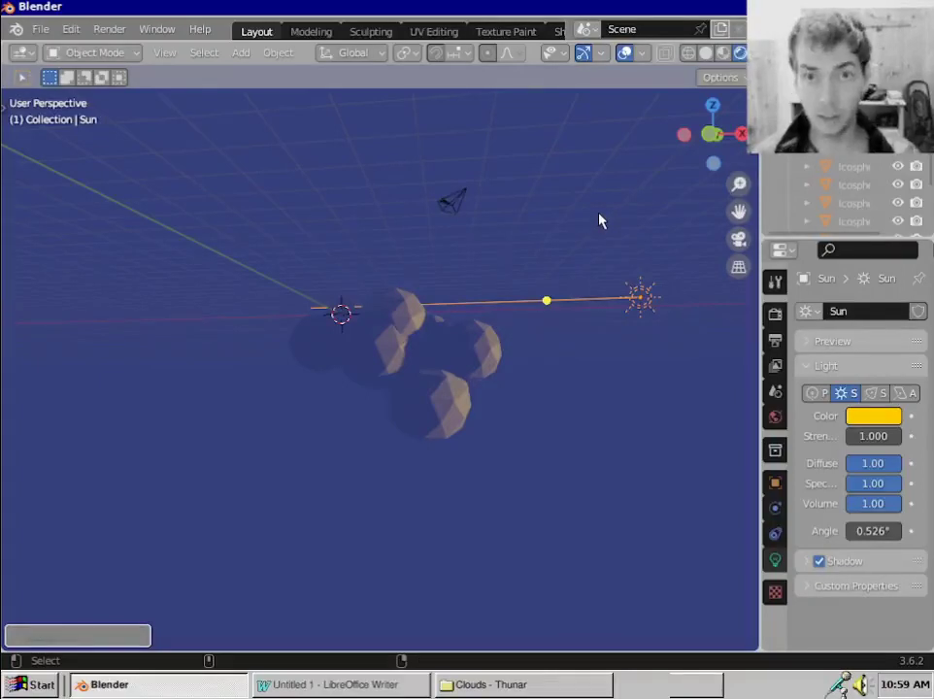
key(KP_0)
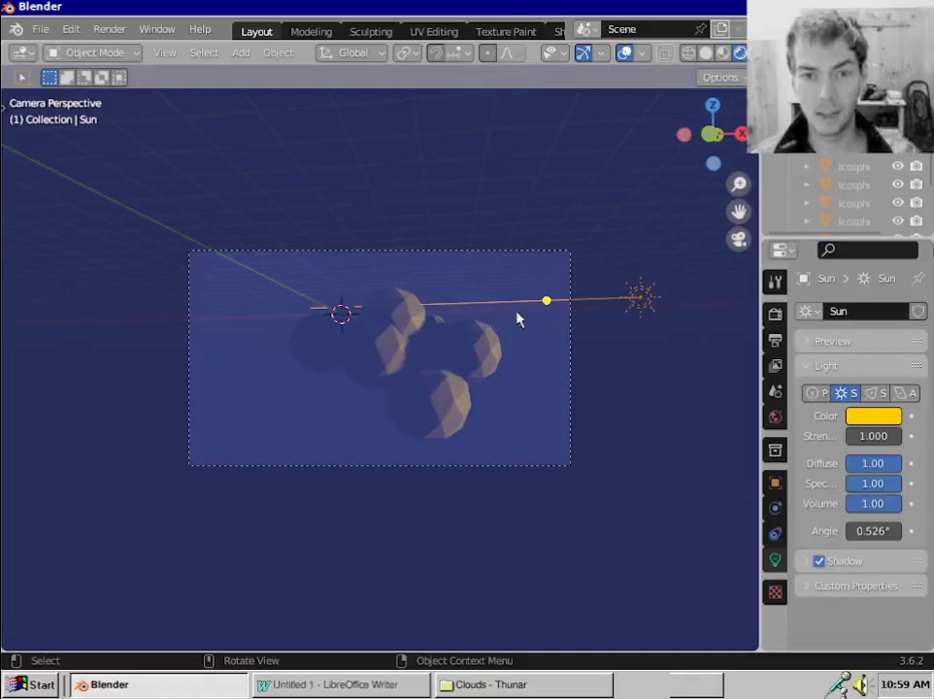
Reposition the camera sideways and vertically and pull it back along its local Z axis, leaving more sky around the cloud
click(521, 252)
key(g)
click(594, 288)
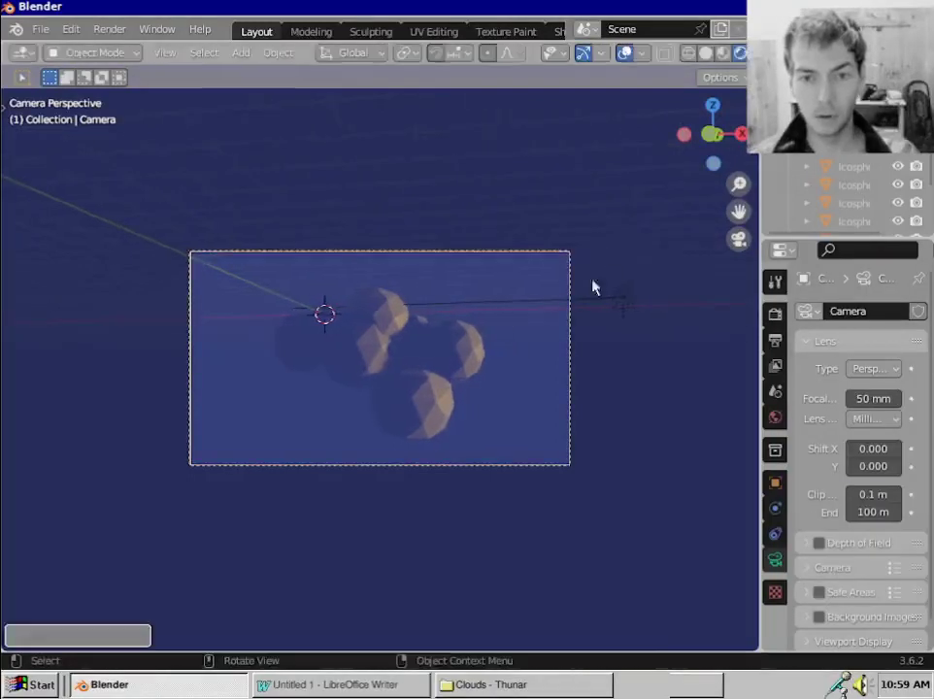
key(g)
key(z)
key(z)
click(474, 474)
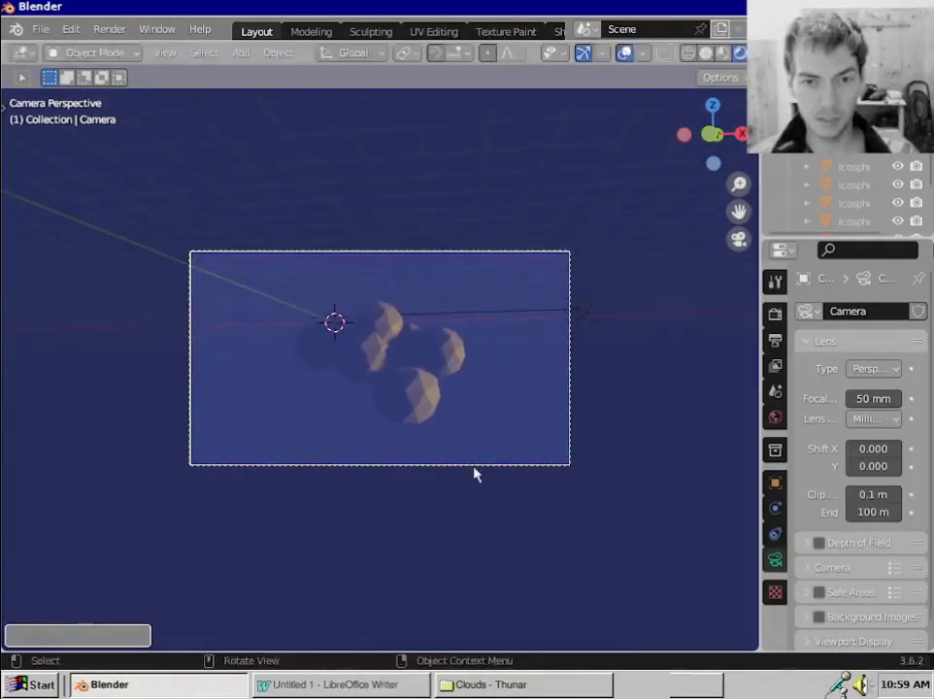
key(g)
click(512, 550)
key(g)
key(z)
key(z)
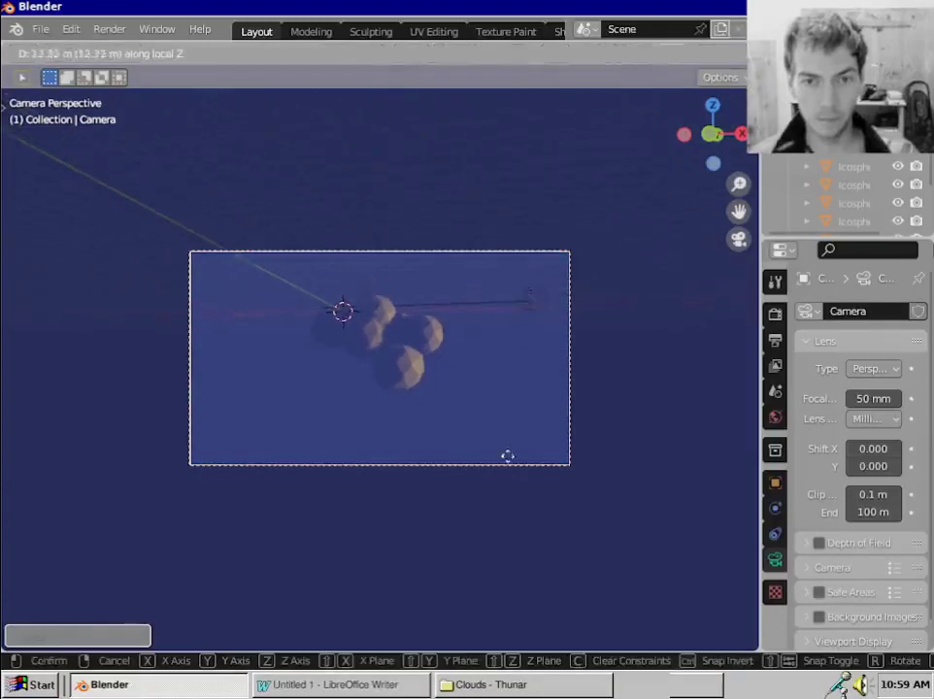
click(511, 480)
key(Home)
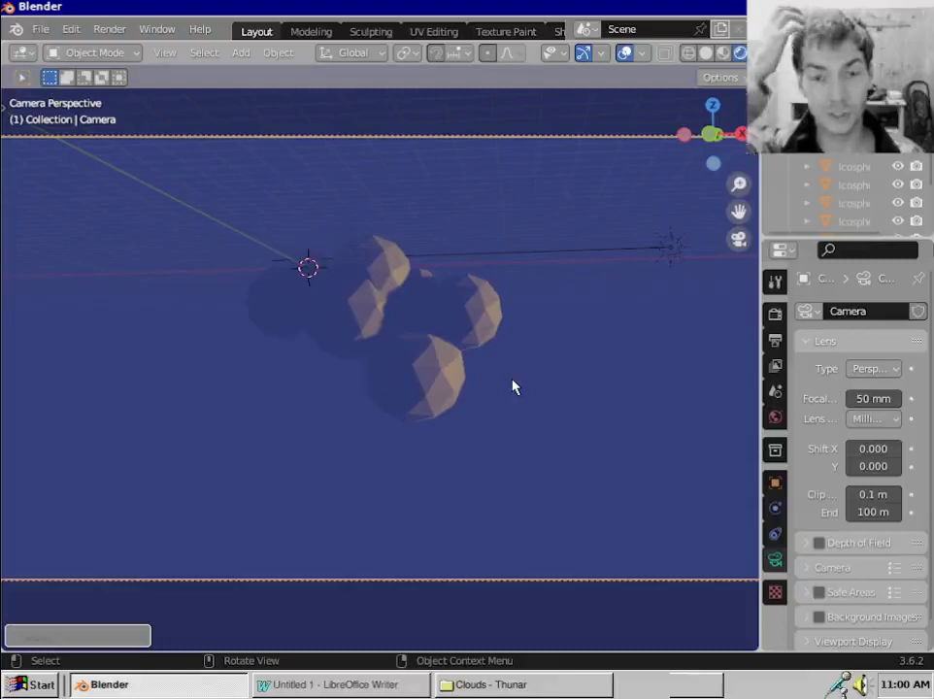
Select all the cloud's ico spheres and place a duplicate of the cluster in the lower-left part of the camera frame
drag(223, 273, 571, 442)
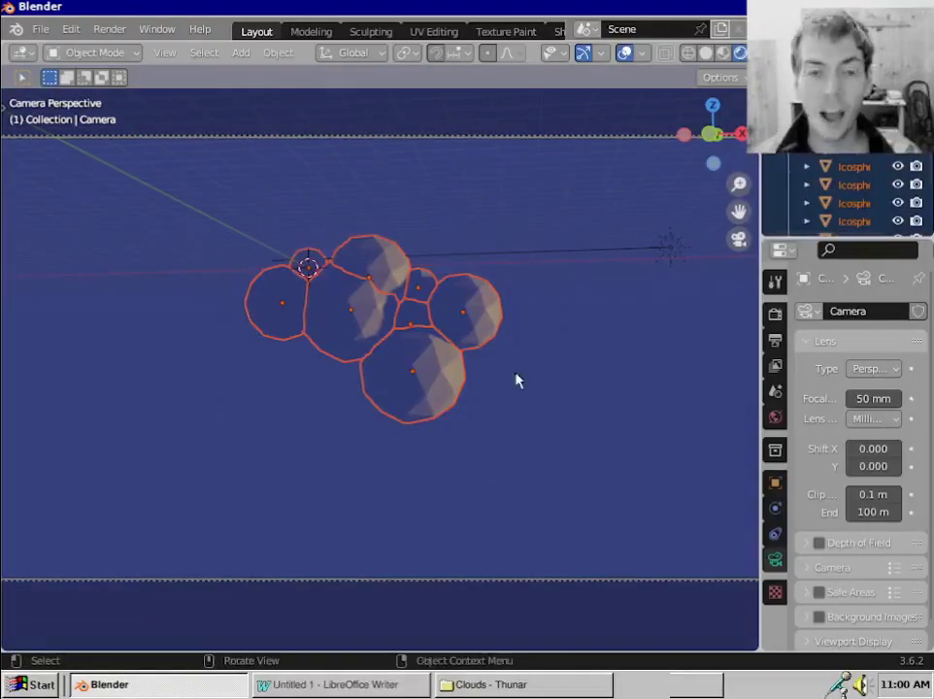
scroll(534, 398, down, 2)
shift+middle_drag(534, 400, 672, 425)
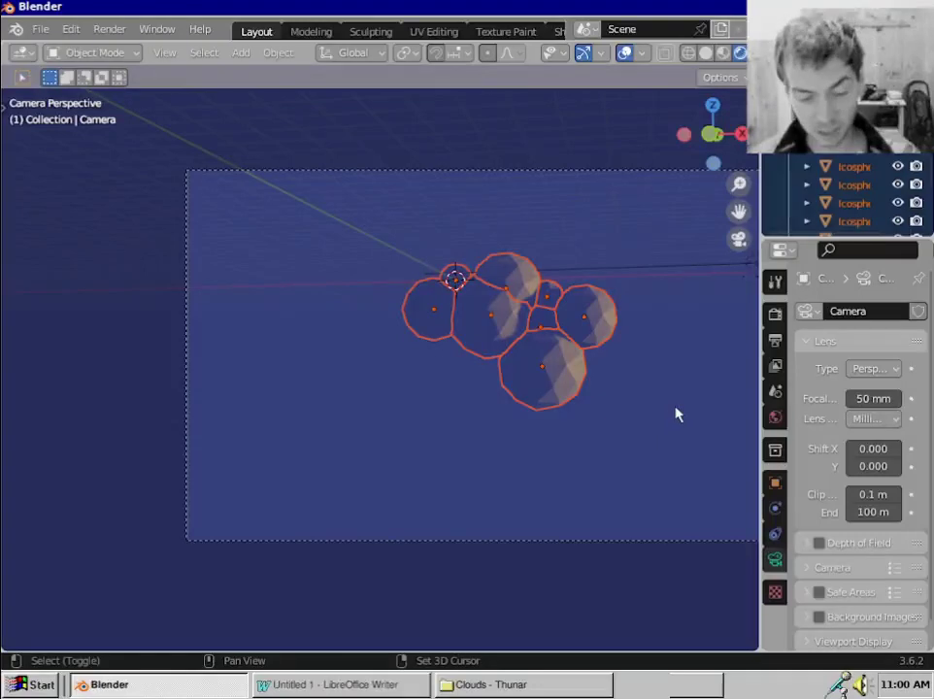
key(g)
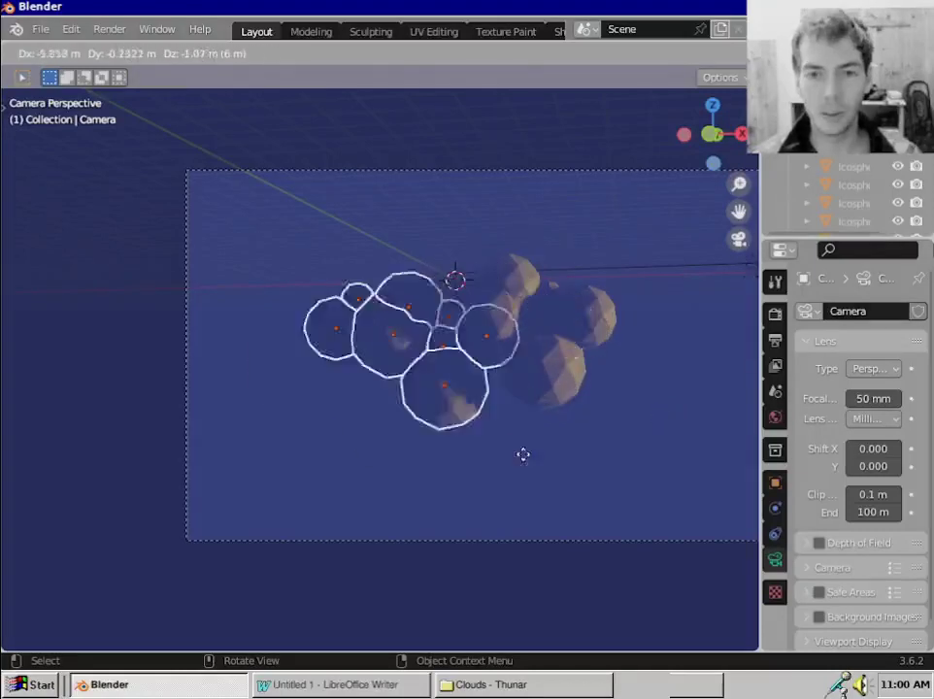
click(492, 515)
Rotate the duplicated cloud around the global Z axis and the viewing axis to vary its silhouette from the original
key(r)
key(z)
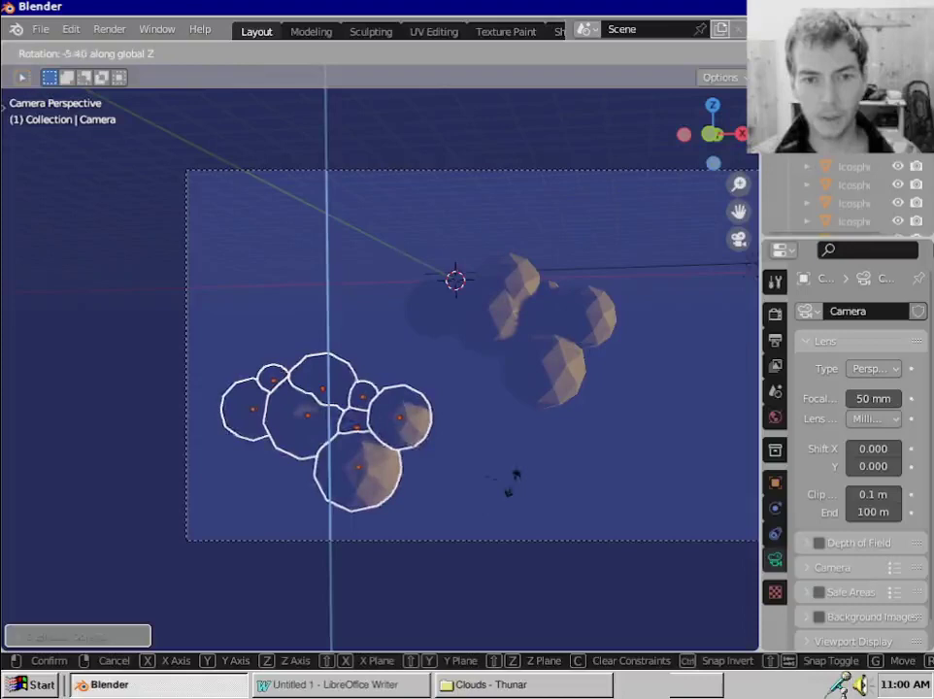
click(563, 424)
key(r)
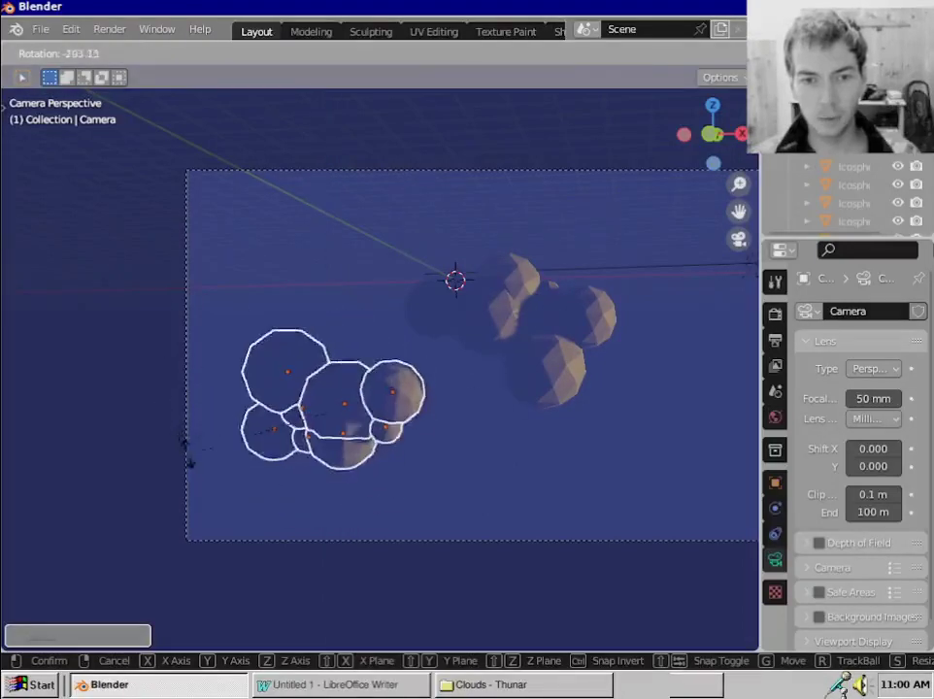
click(186, 449)
key(r)
key(z)
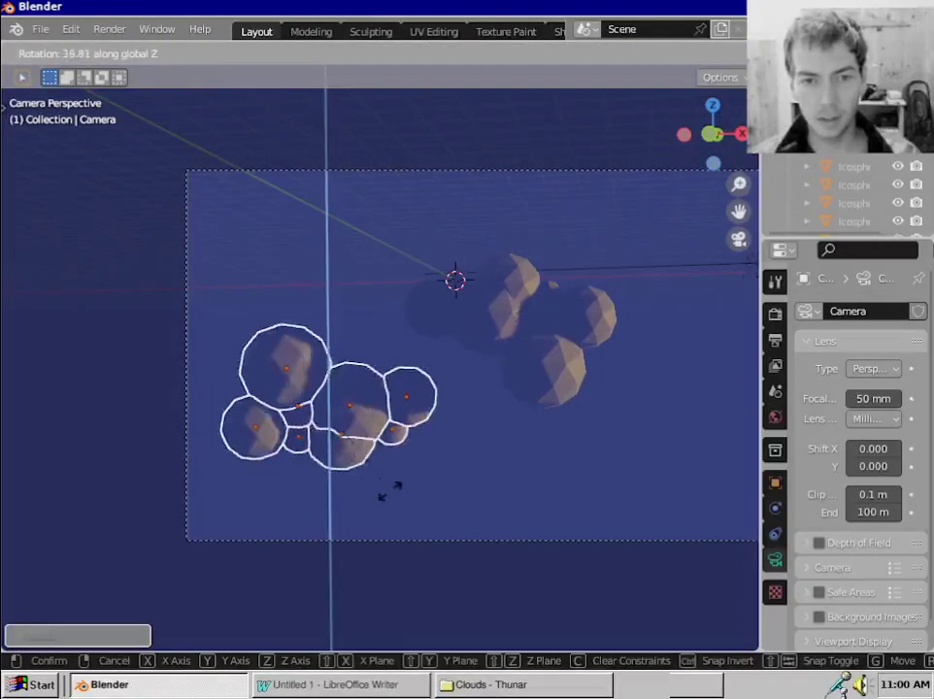
click(390, 489)
Tilt the duplicated cloud around the global X axis
key(r)
key(x)
key(x)
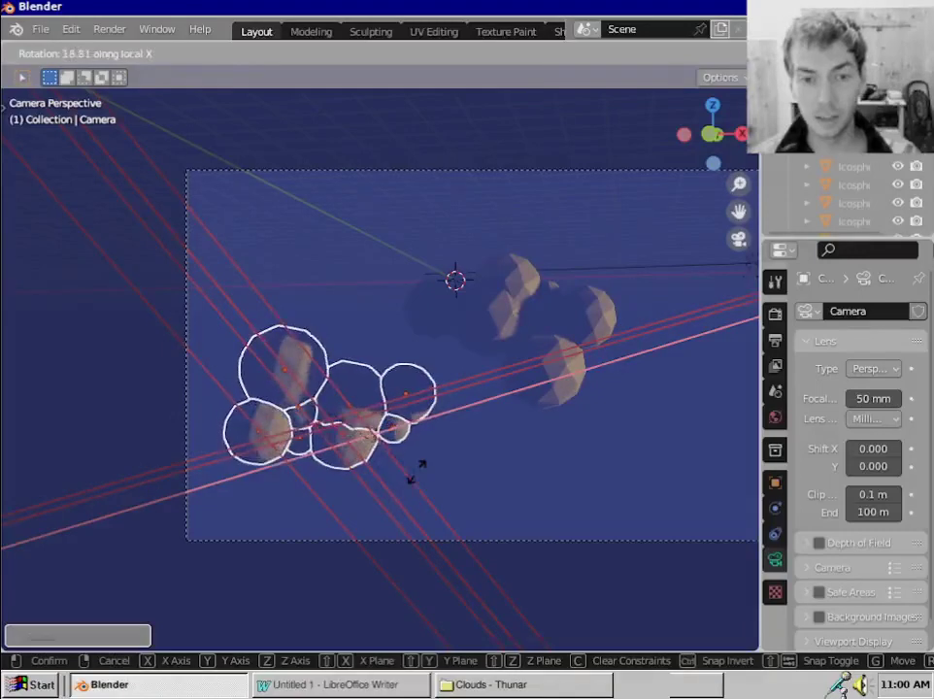
key(x)
key(x)
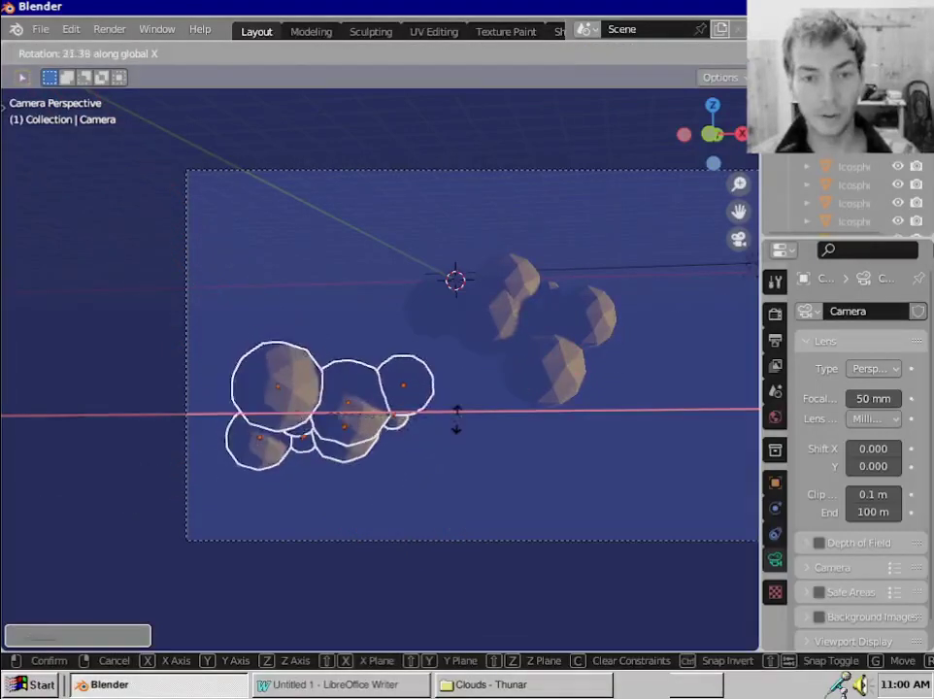
click(402, 469)
Move the duplicated cloud along the Y axis towards the camera and adjust its placement in the lower-left part of the frame
key(g)
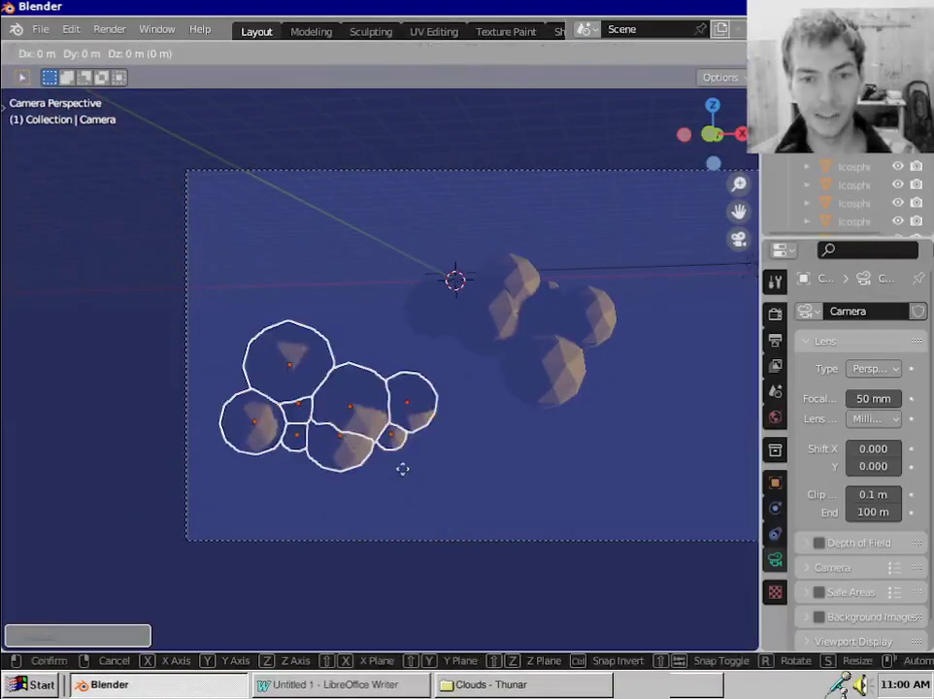
key(y)
click(379, 471)
key(g)
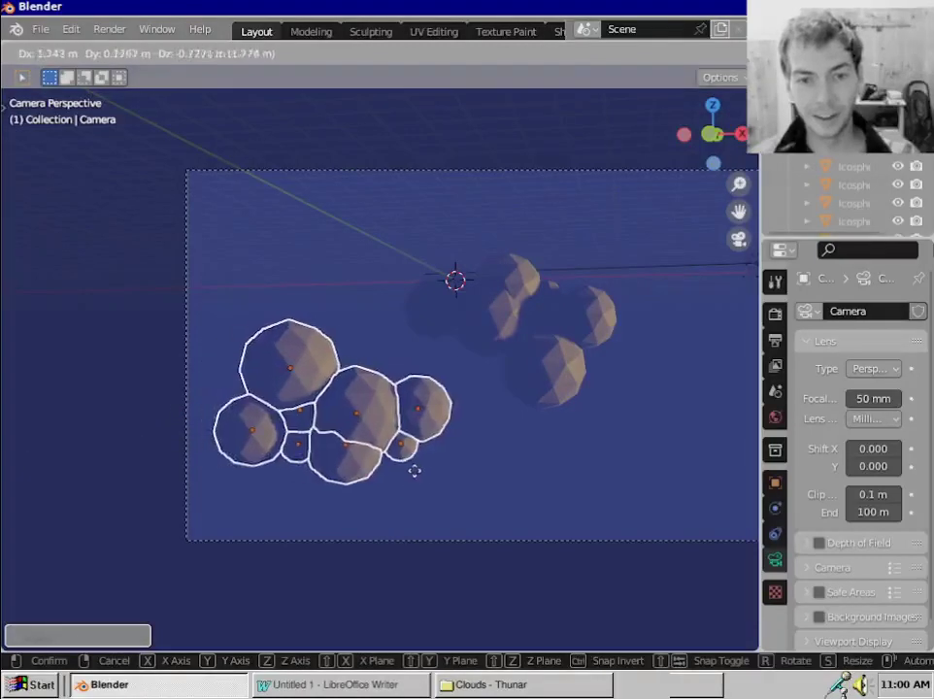
click(414, 471)
Widen the outliner and properties area, keeping the whole camera frame in view in the narrower viewport
scroll(605, 409, down, 2)
shift+middle_drag(605, 408, 507, 391)
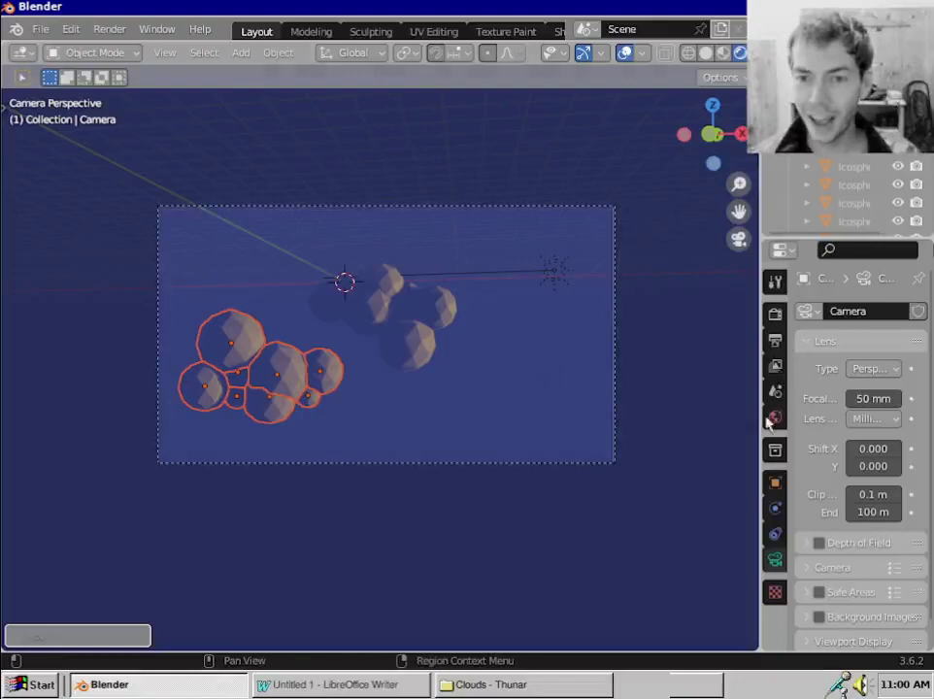
drag(761, 383, 647, 385)
scroll(442, 373, up, 2)
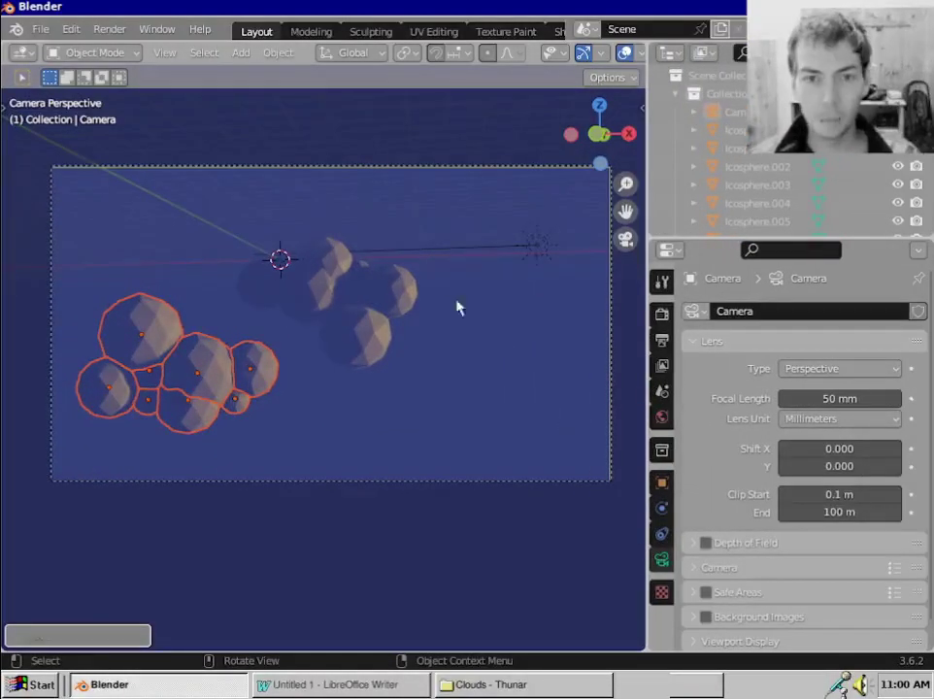
shift+middle_drag(456, 307, 442, 309)
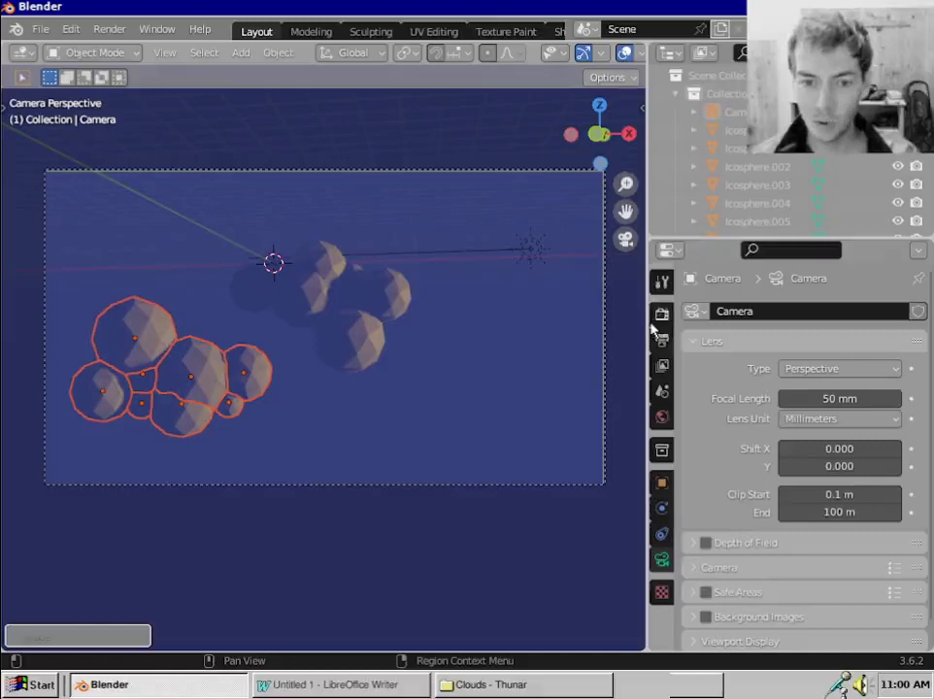
Close the Clouds folder window and display the scene's output format settings
right_click(529, 677)
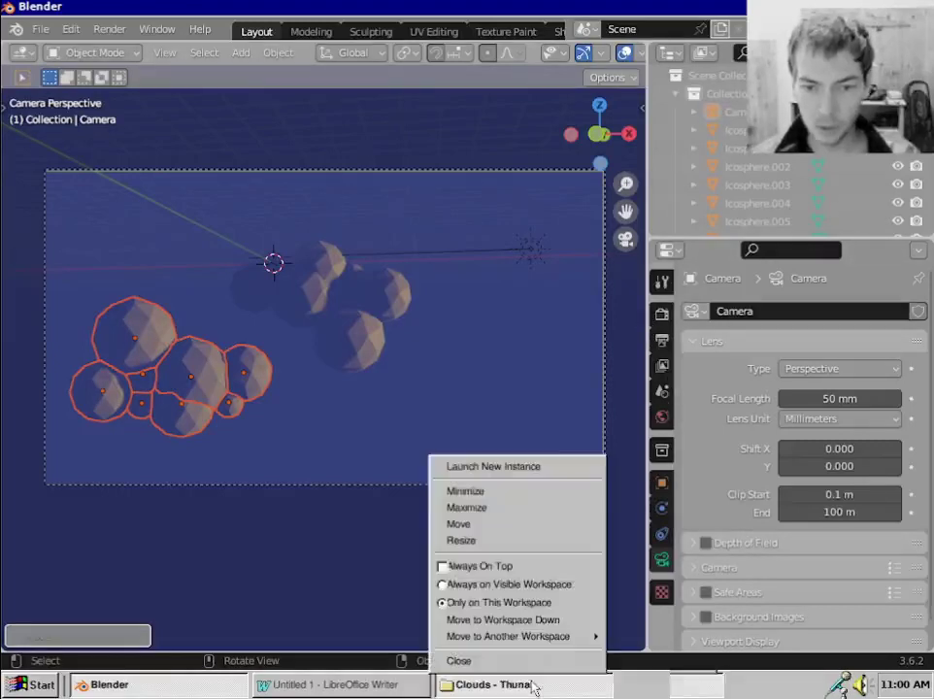
click(458, 662)
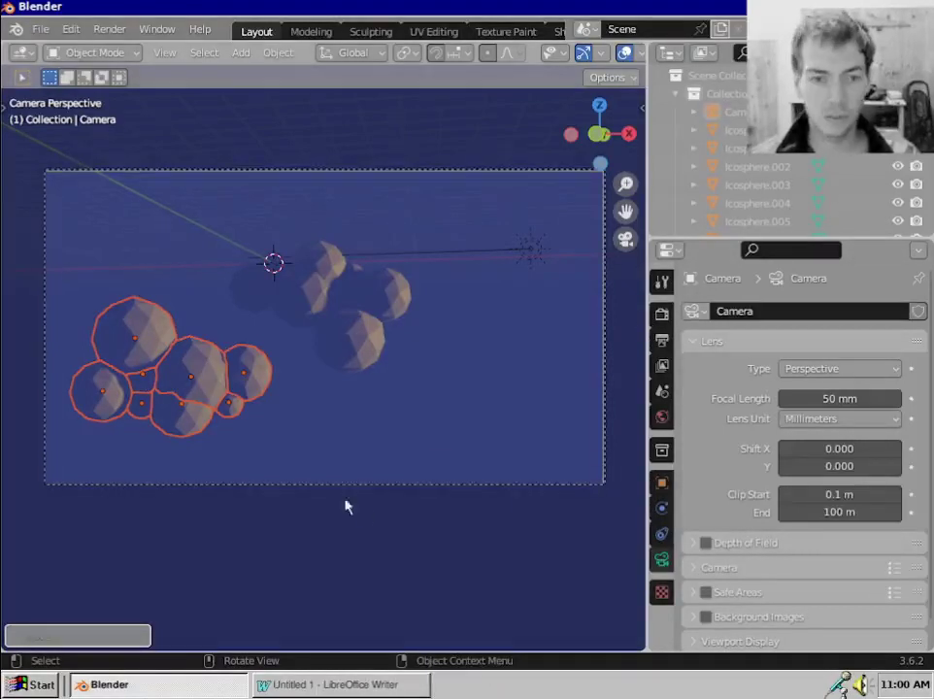
click(664, 342)
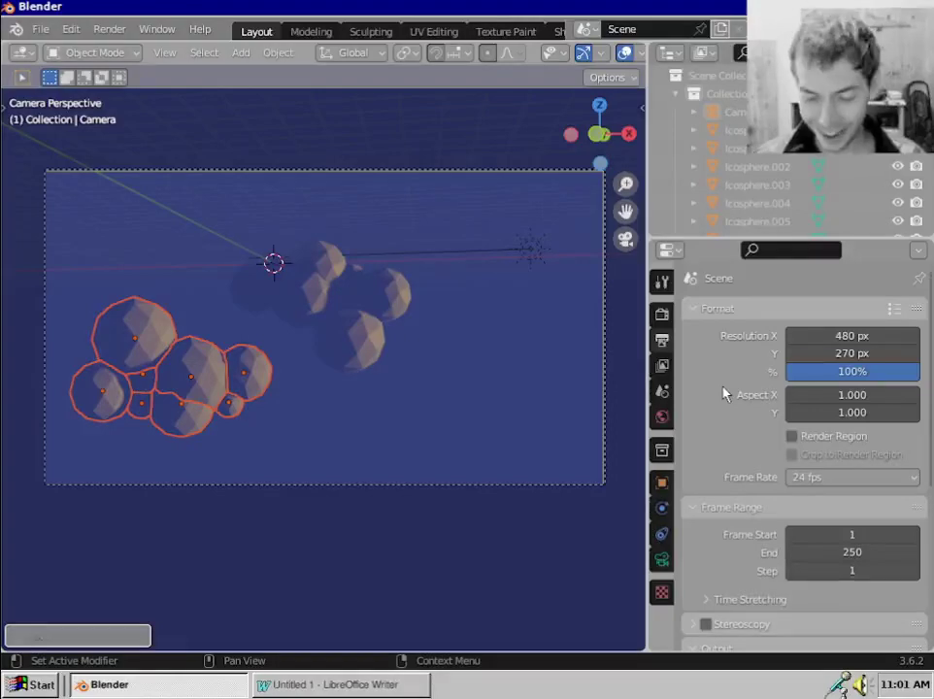
Render a still image of the scene from the camera
click(40, 29)
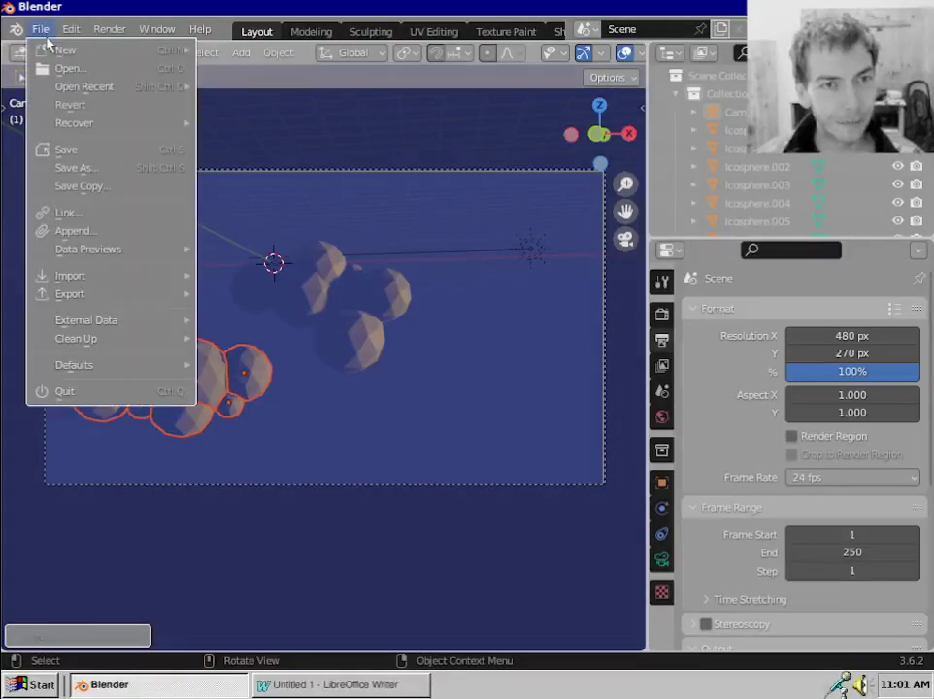
mouse_move(101, 29)
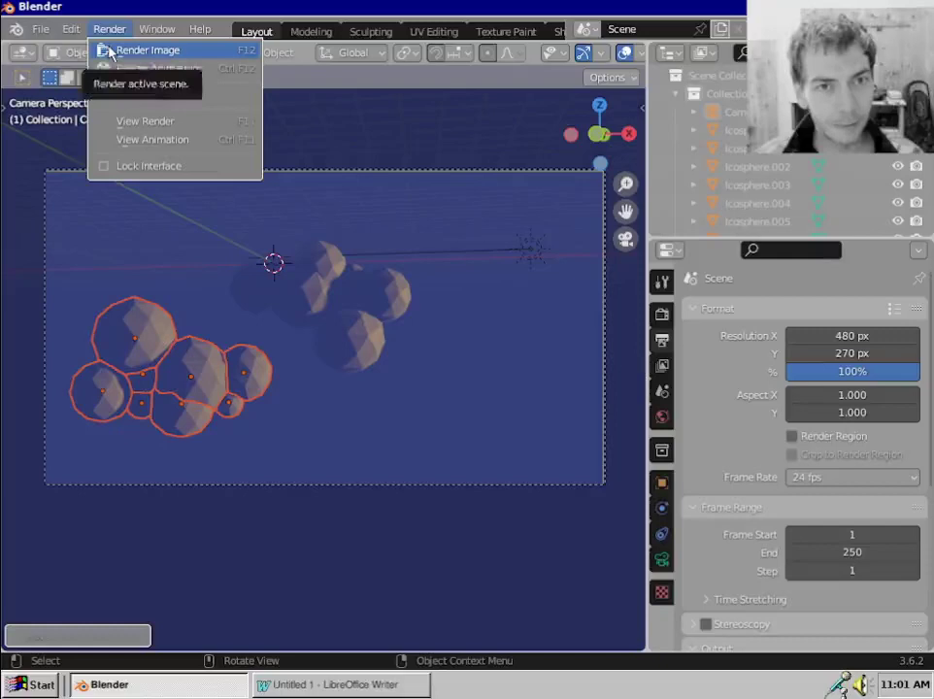
click(109, 51)
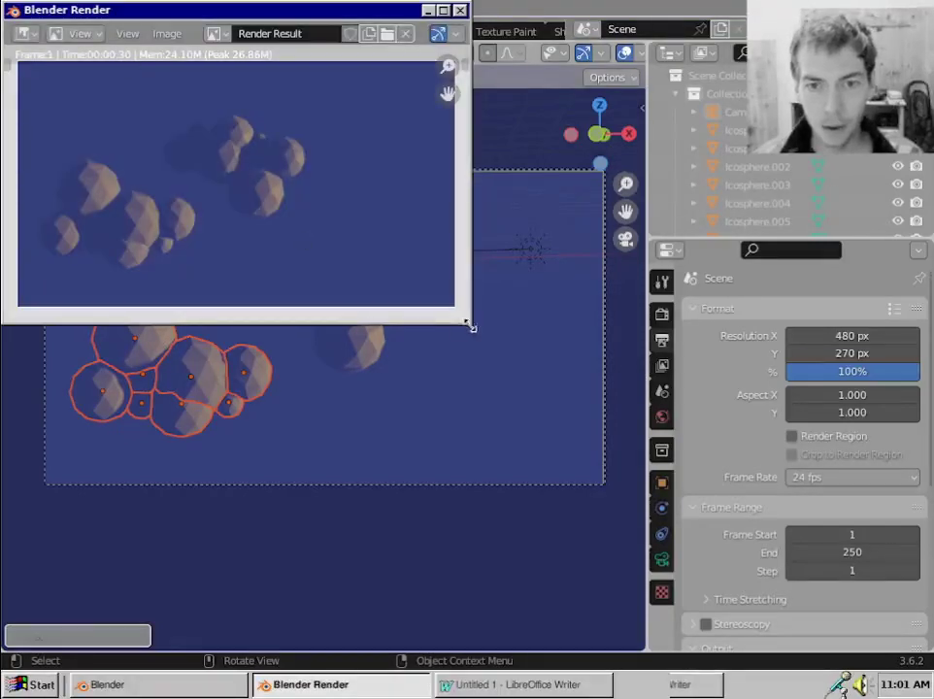
Examine the rendered clouds up close in an enlarged render window, and shrink the window again
drag(471, 327, 839, 580)
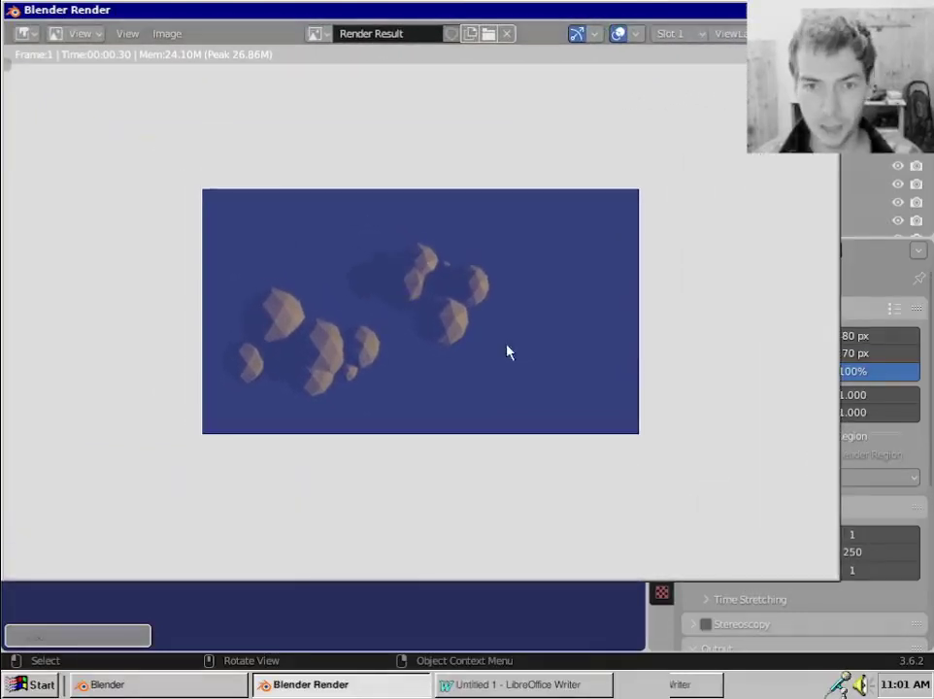
scroll(524, 356, up, 3)
scroll(523, 358, down, 2)
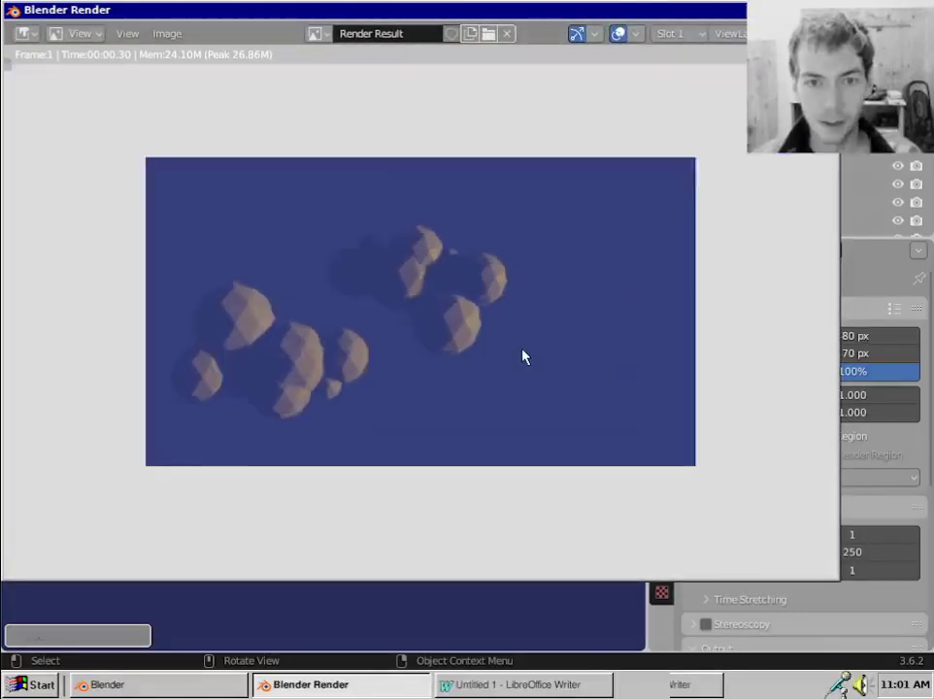
scroll(523, 357, down, 1)
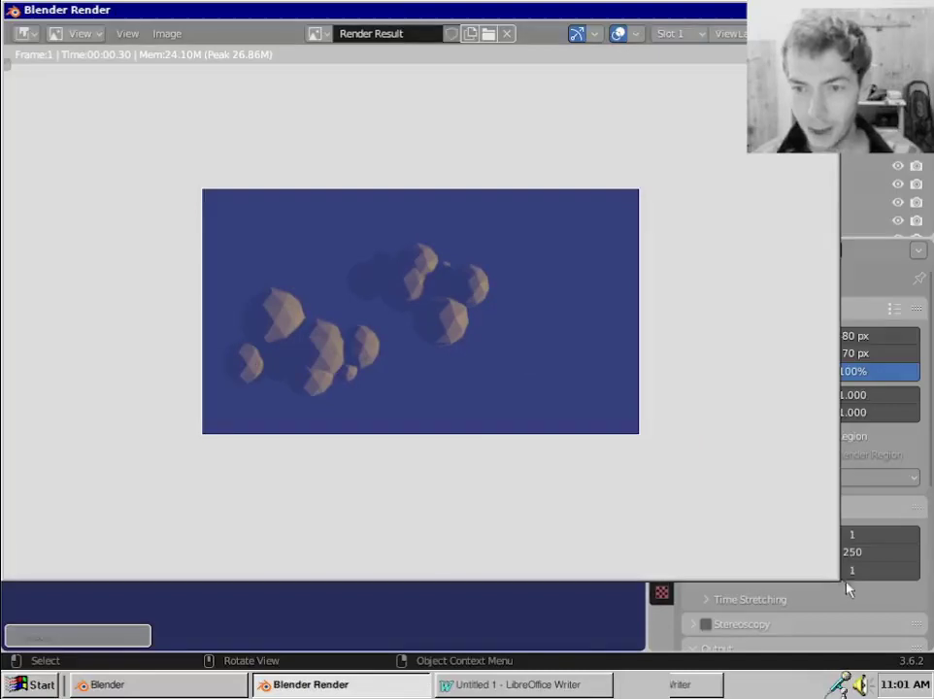
drag(840, 583, 518, 457)
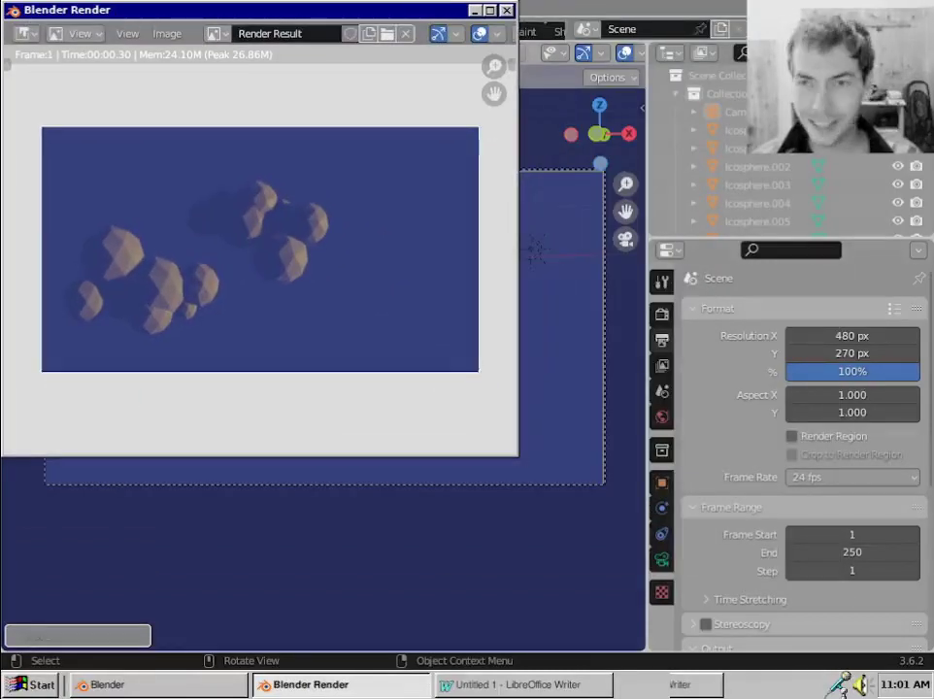
Minimize the main Blender window and move the render window aside to uncover the desktop folders
click(160, 684)
click(161, 685)
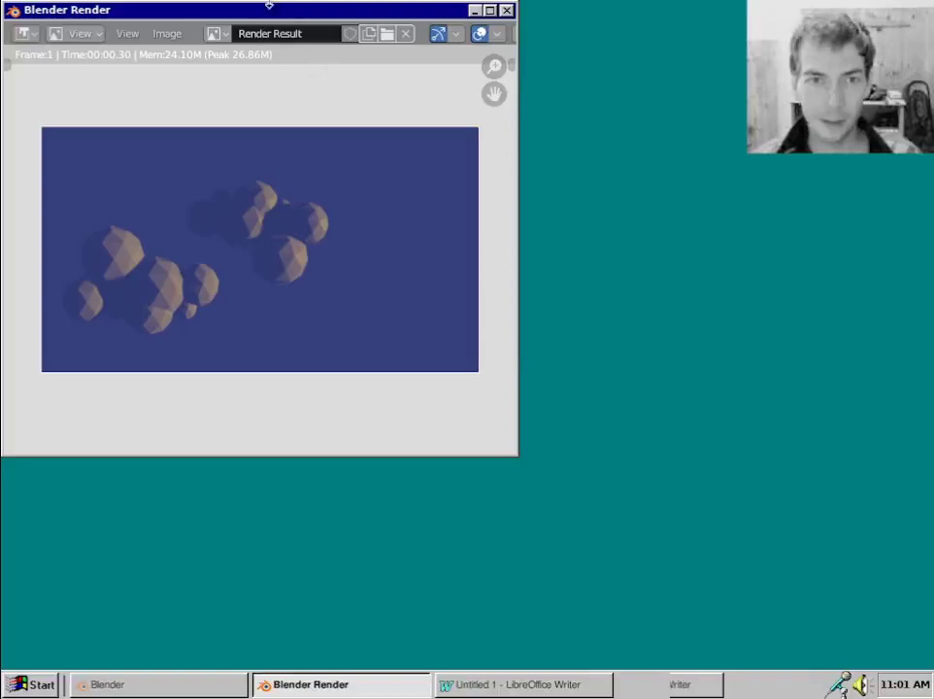
drag(268, 6, 641, 78)
Open the reference photo clouds_2.gif from the Clouds folder on the desktop and shrink its viewer window
double_click(266, 48)
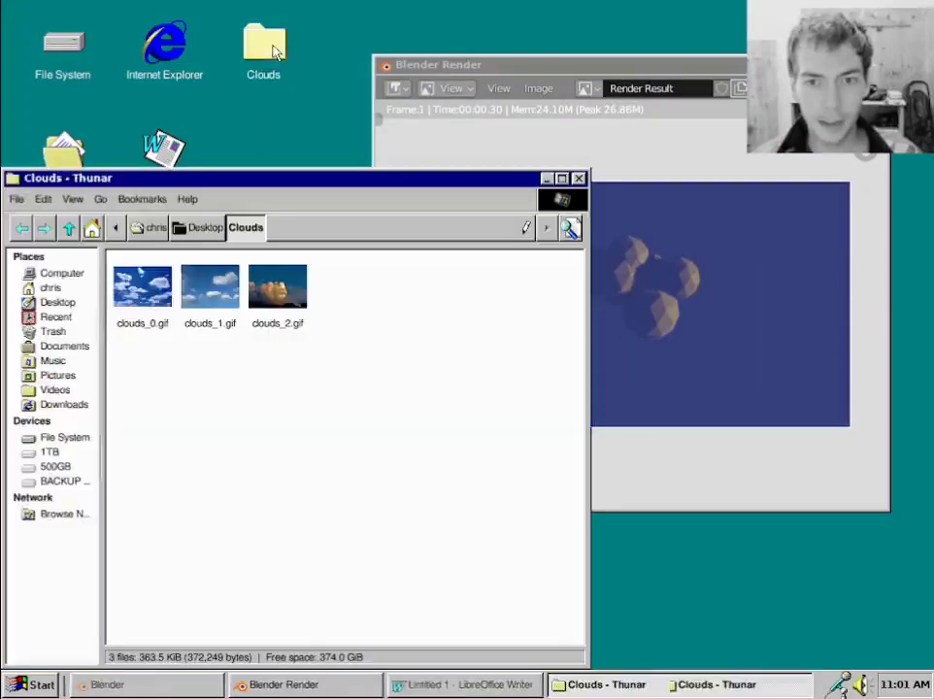
double_click(278, 289)
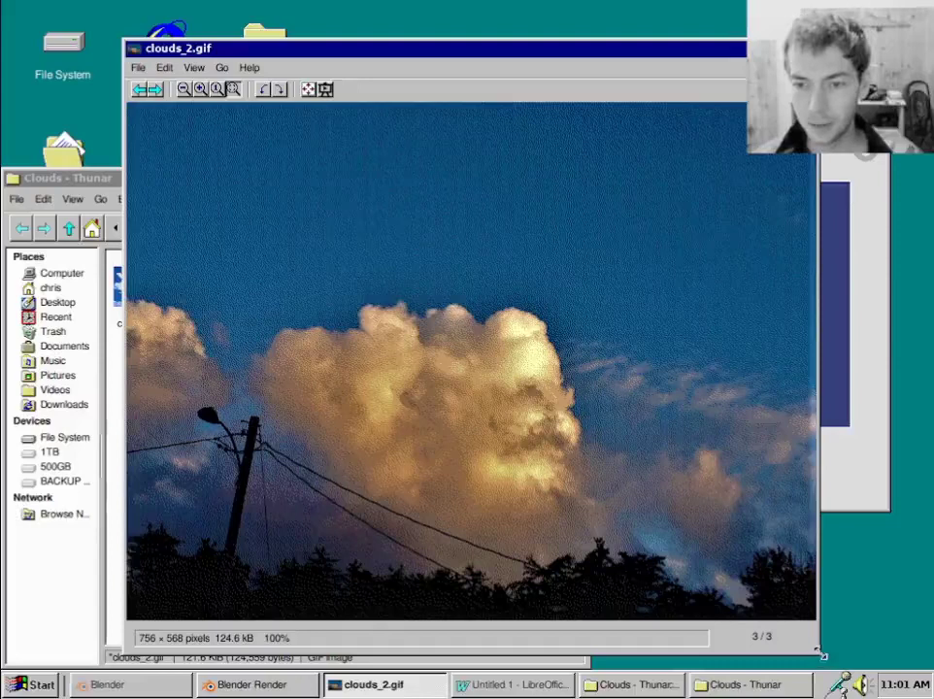
drag(821, 656, 550, 448)
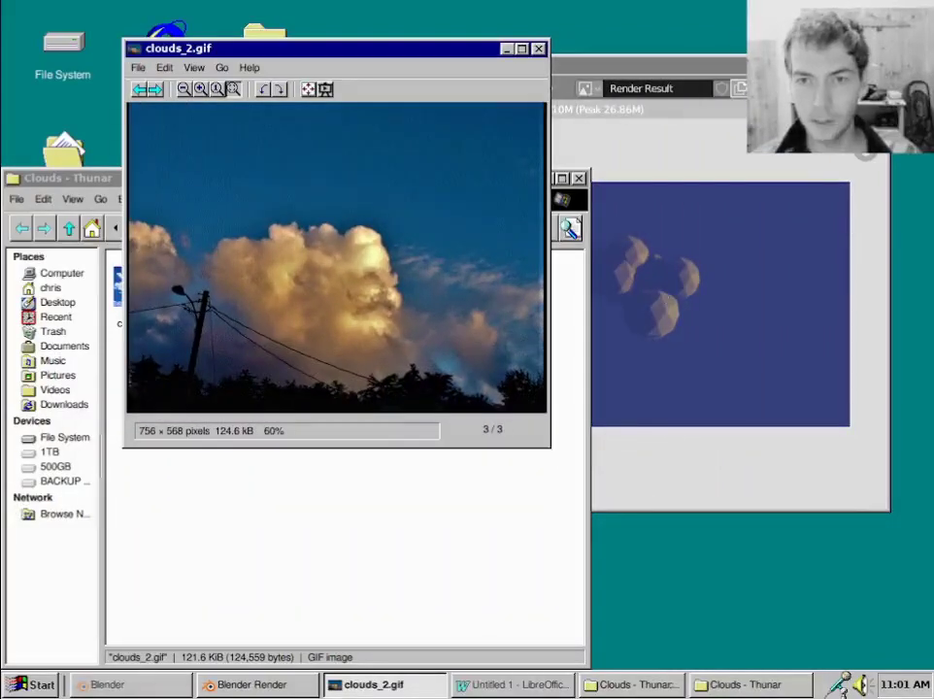
Shrink the render window and position it beside the clouds_2.gif photo to compare the two images
click(714, 65)
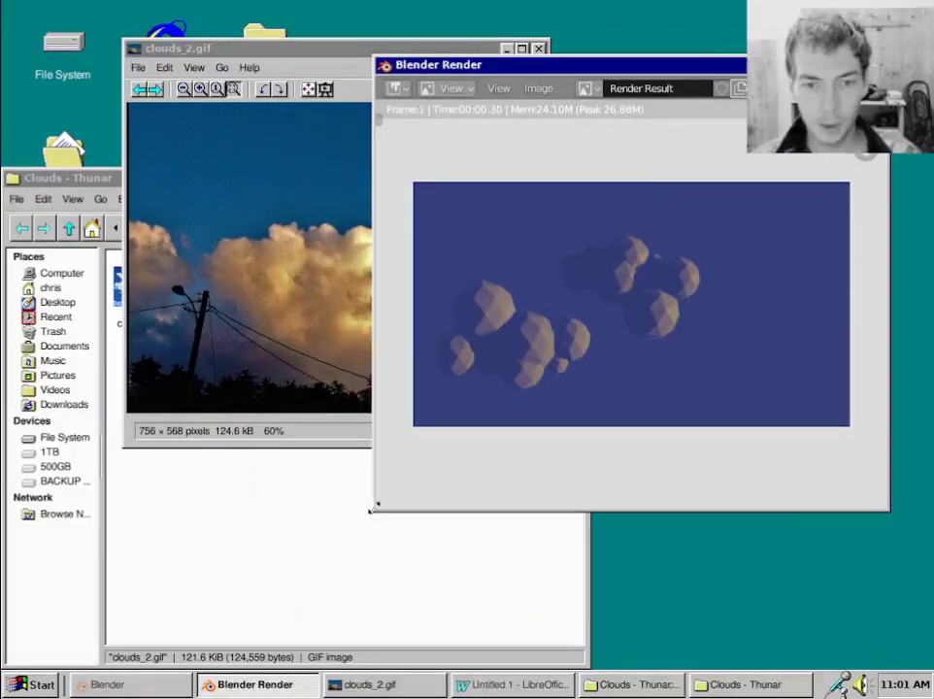
drag(372, 507, 458, 381)
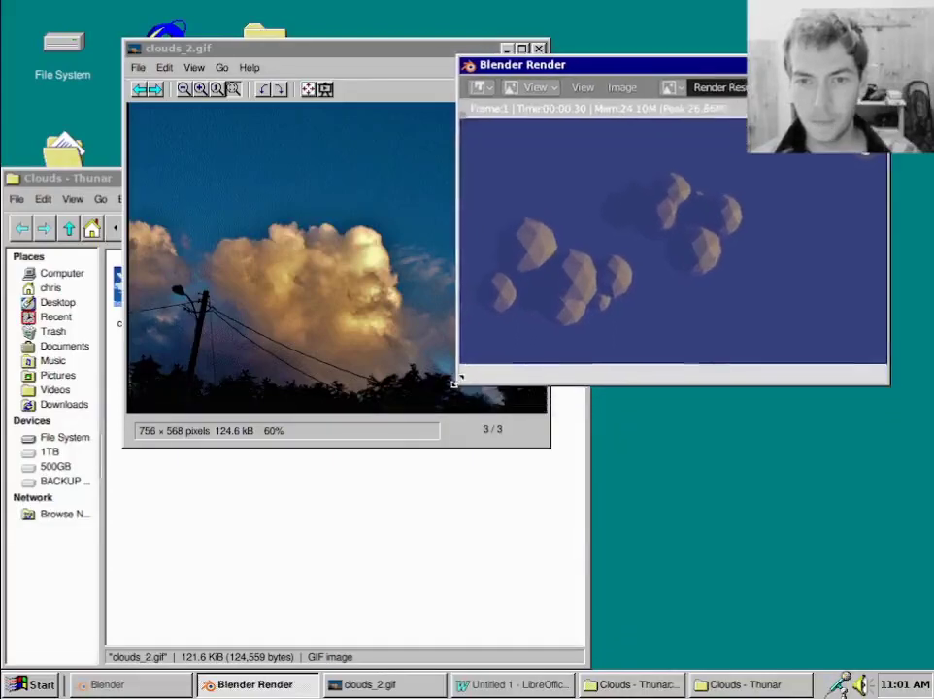
drag(623, 64, 640, 102)
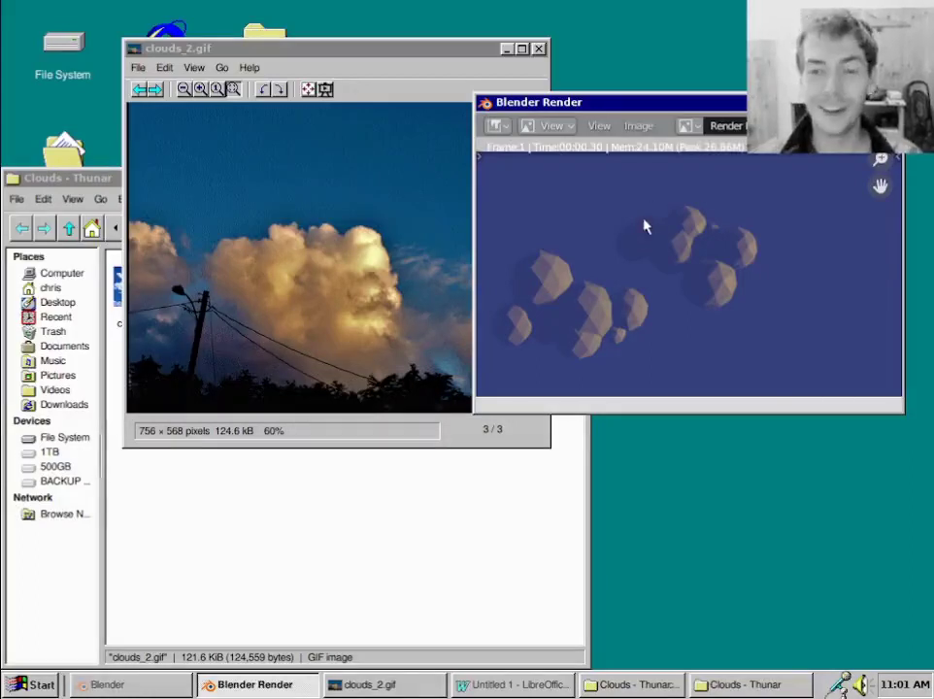
Switch to the LibreOffice Writer outline and place the text cursor at the end of the "-Tutorial in Blender." line
click(509, 684)
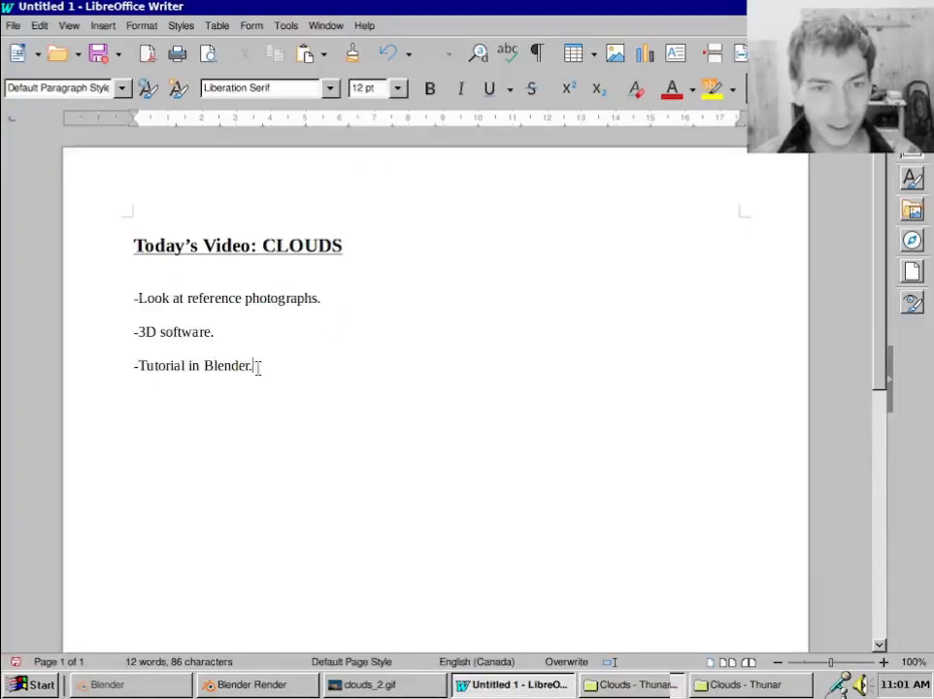
drag(255, 365, 147, 369)
click(314, 371)
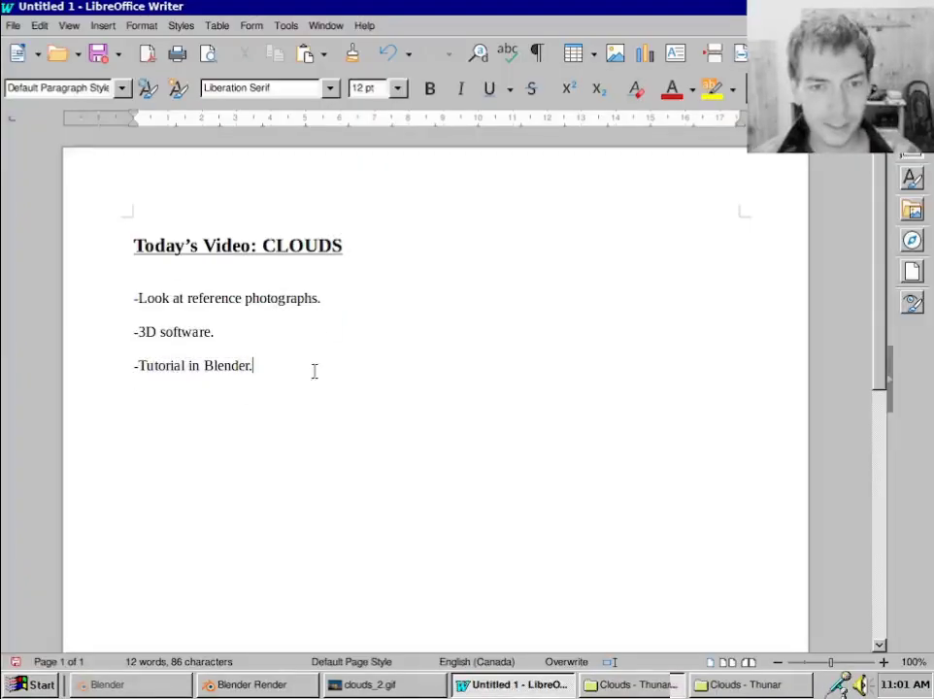